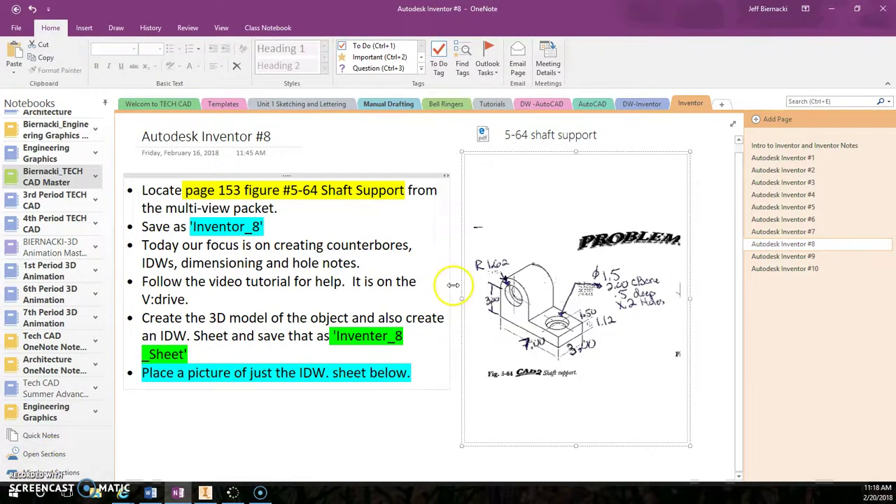
Highlight 'creating counterbores' and 'IDWs' in the assignment notes
left_click(271, 247)
left_click_drag(271, 248, 396, 246)
left_click_drag(142, 265, 361, 263)
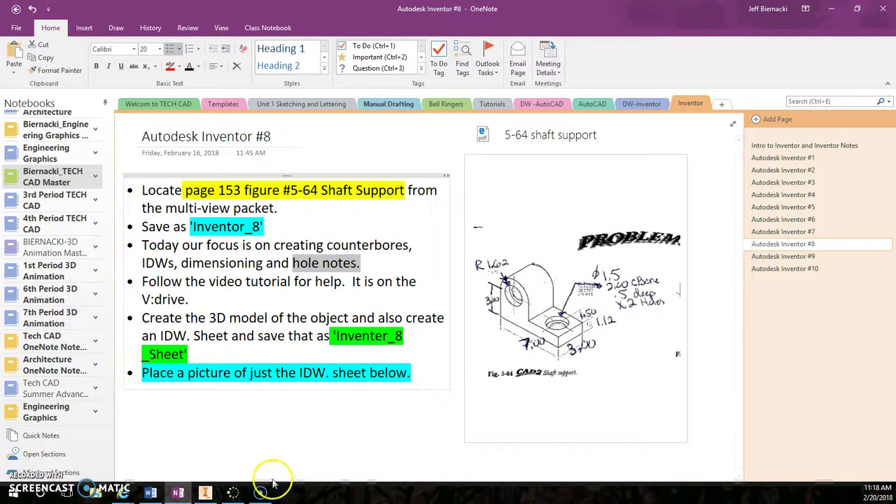
In Inventor, create a new part from the Standard (in).ipt template
left_click(205, 493)
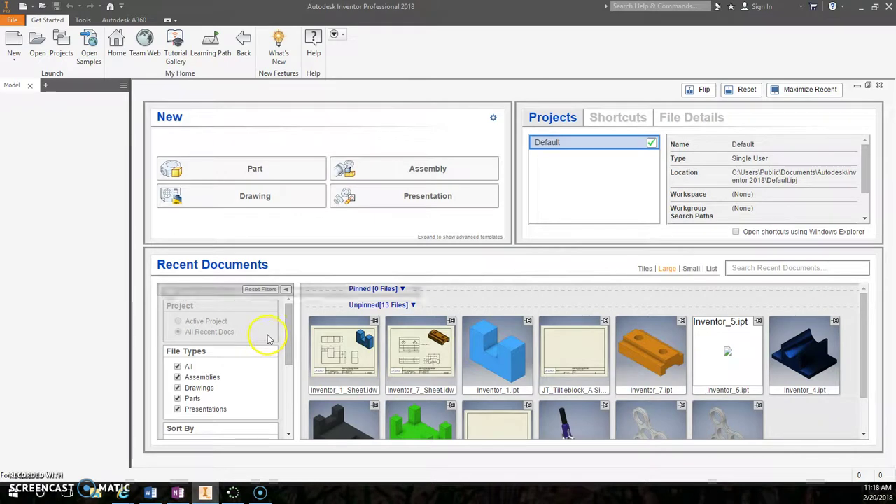
left_click(17, 60)
left_click(23, 77)
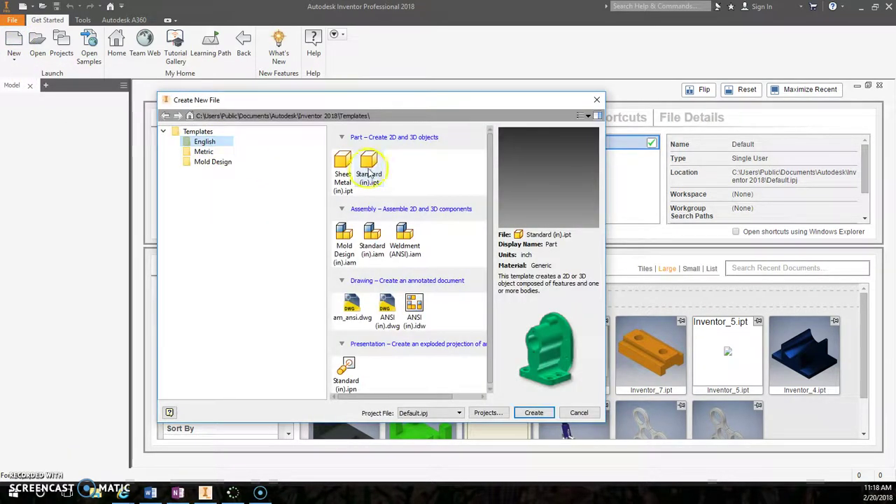
double_click(375, 180)
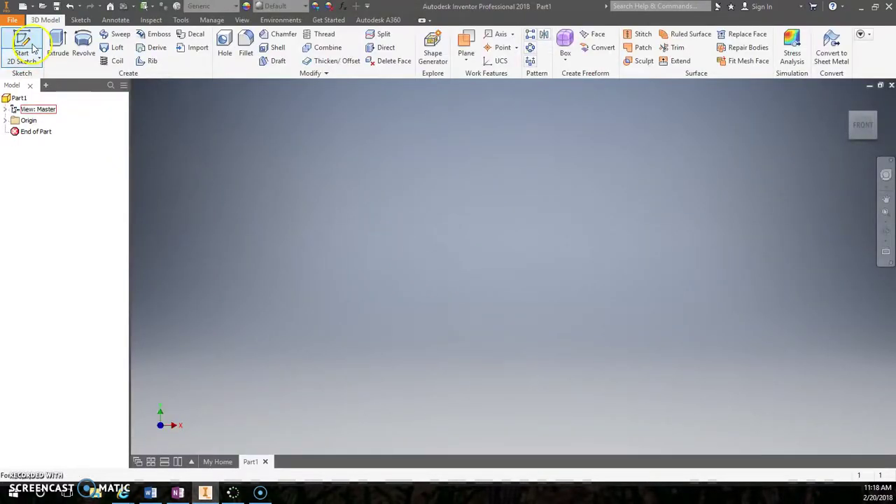
Sketch on the XY plane: draw the 7 in base, right step edges, left edge and short centre line
left_click(31, 42)
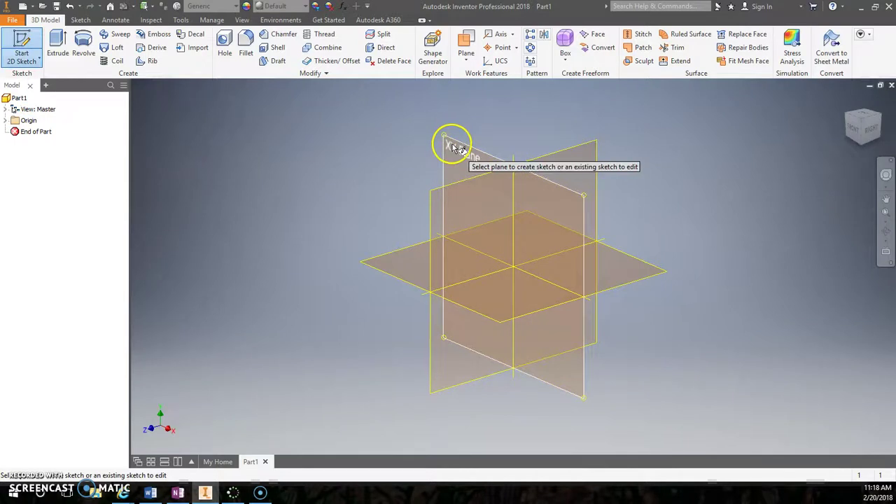
left_click(452, 145)
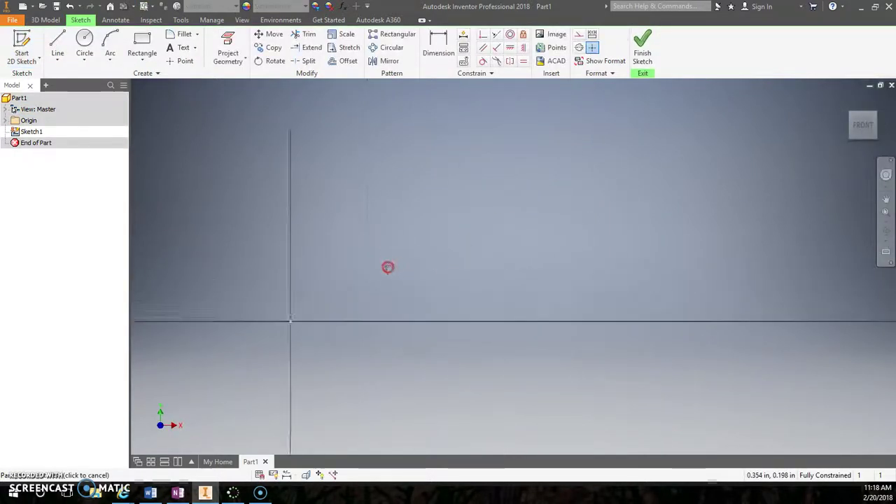
left_click(60, 44)
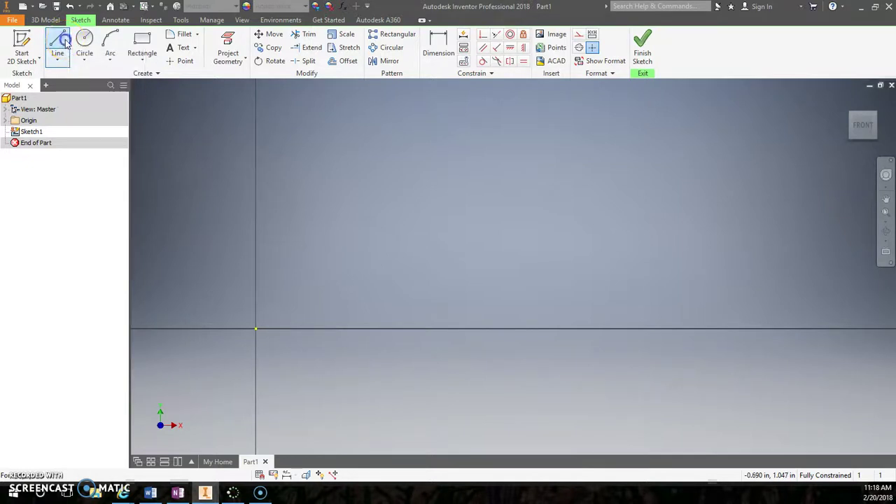
left_click(255, 328)
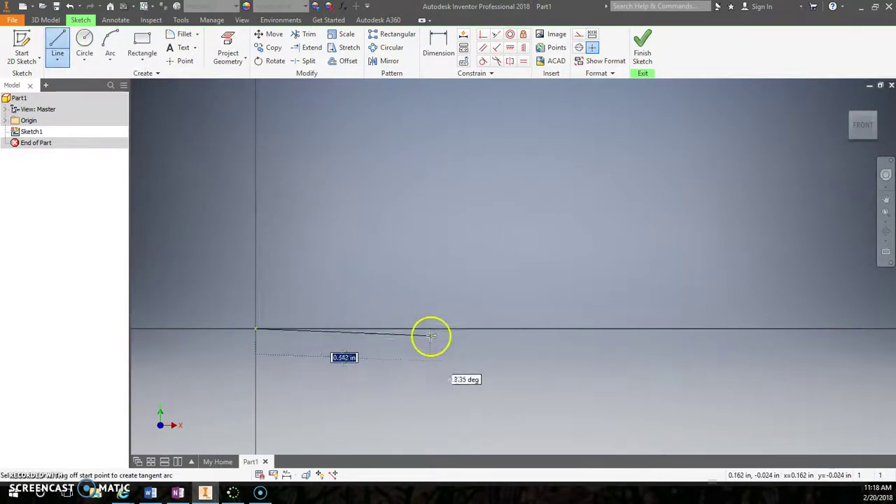
scroll(436, 334, "up", 3)
scroll(468, 334, "up", 4)
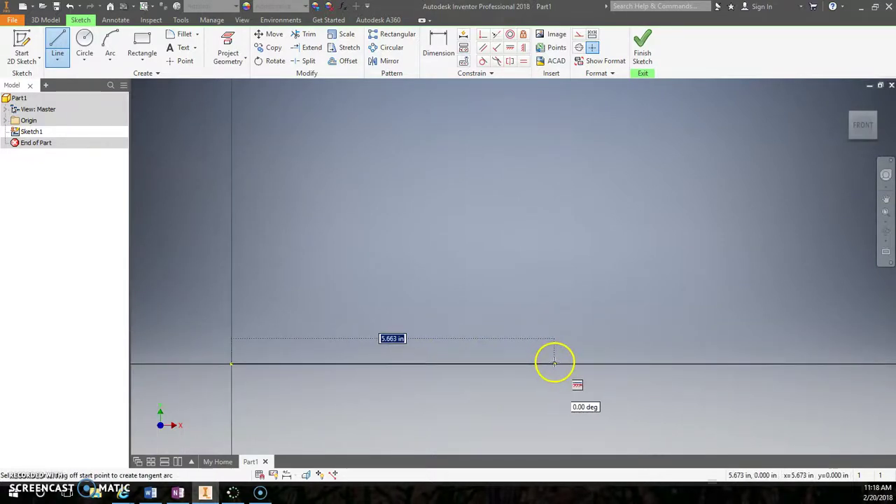
left_click(628, 362)
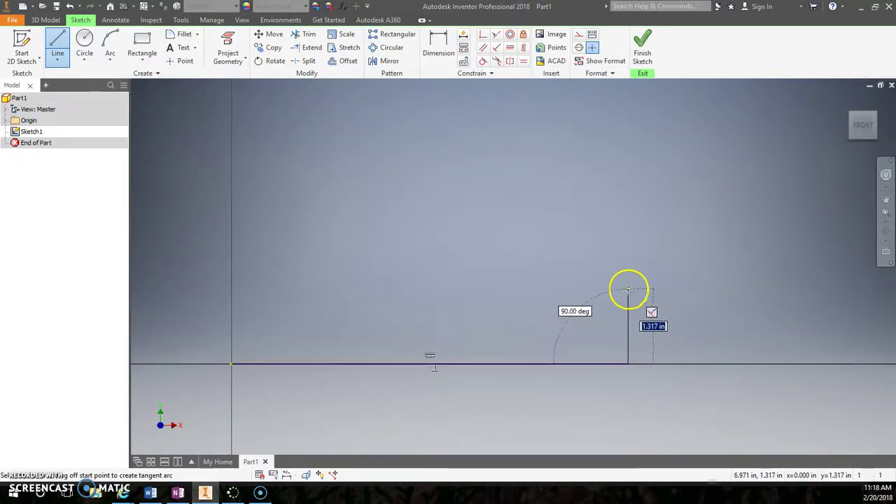
left_click(628, 288)
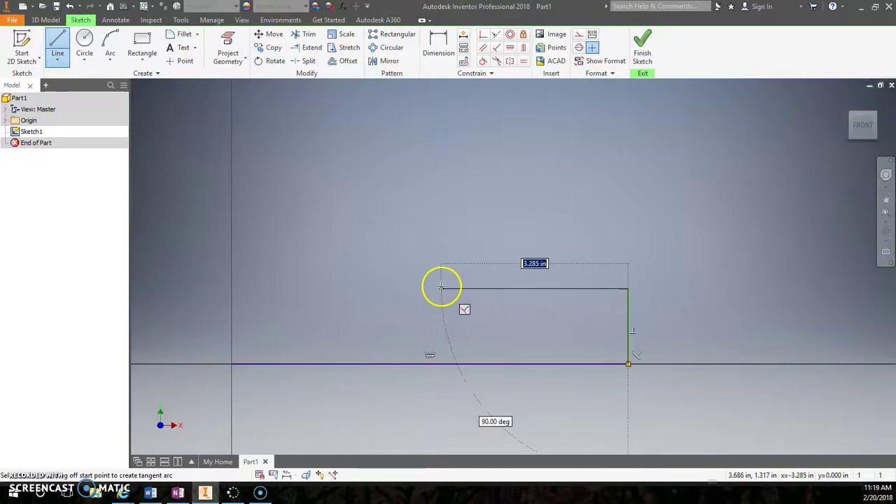
left_click(441, 287)
key("Escape")
left_click(232, 363)
left_click(233, 224)
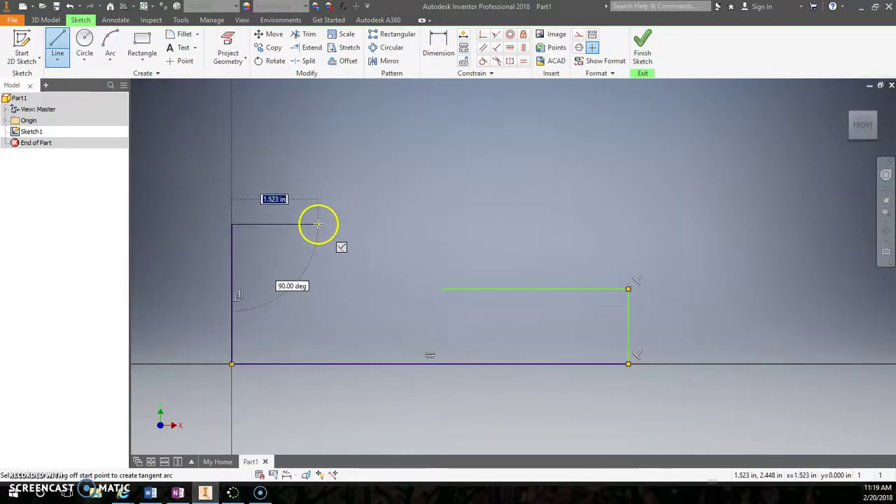
left_click(318, 224)
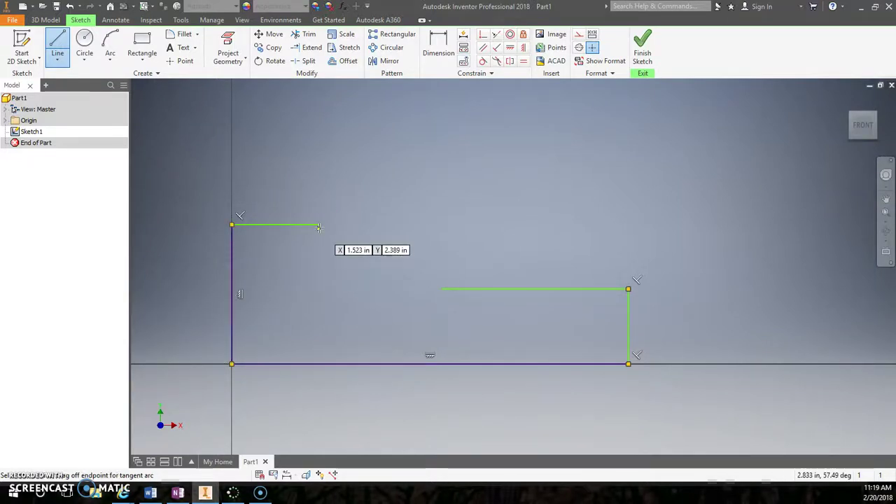
left_click(317, 224)
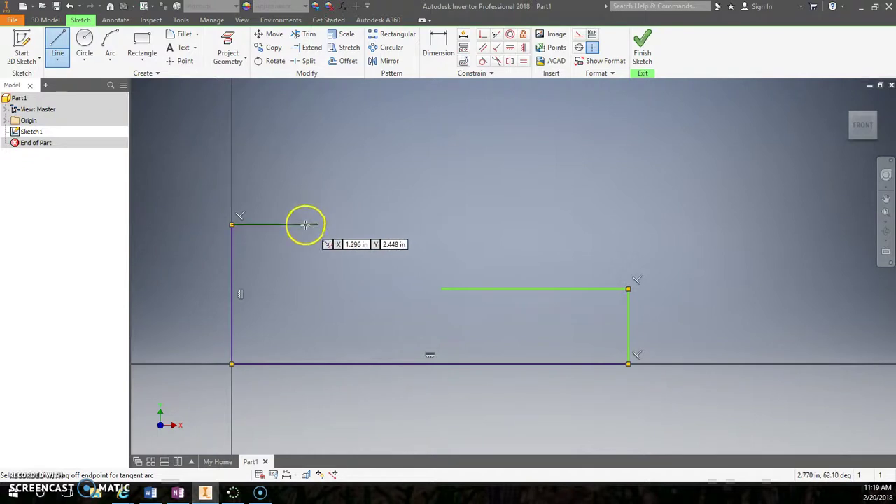
Add a circle at the centre-line end, a line down to the step, and extend the step line
left_click(84, 43)
left_click(317, 224)
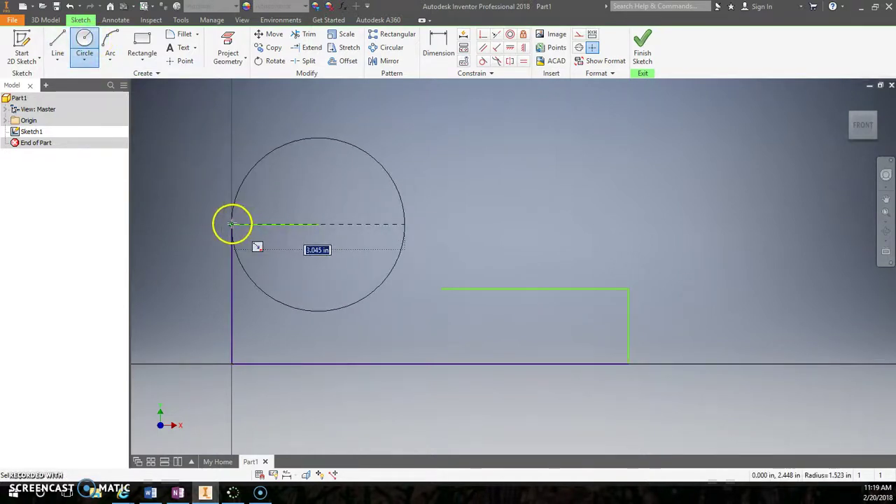
left_click(231, 224)
left_click(57, 43)
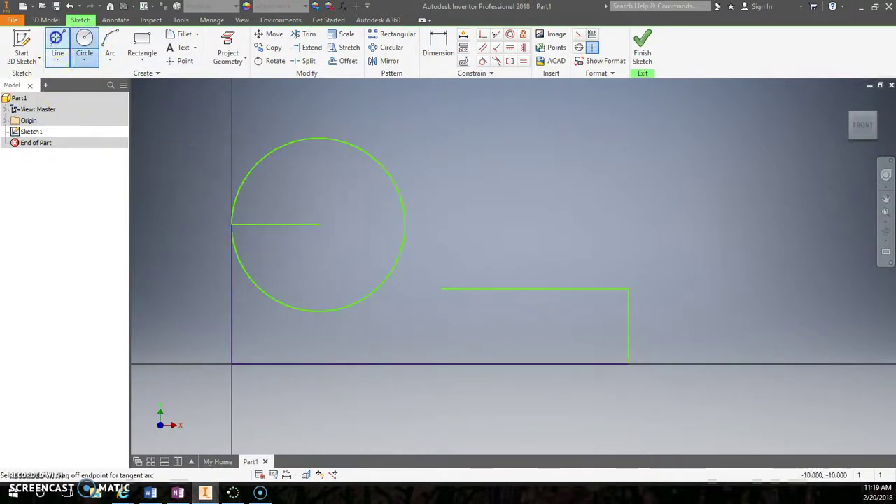
left_click(404, 224)
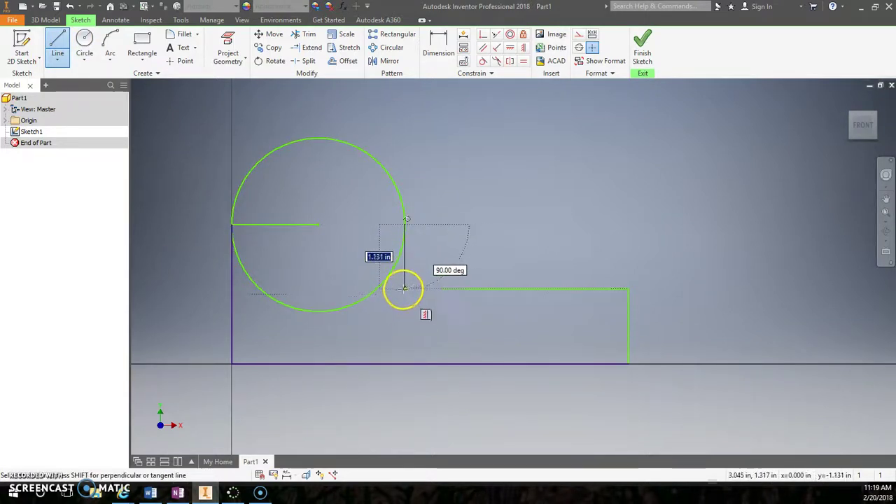
left_click(404, 289)
key("Escape")
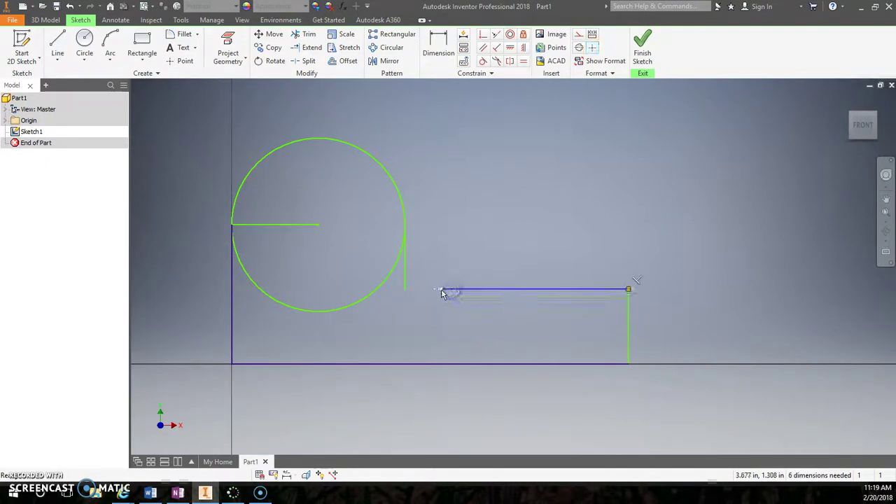
left_click_drag(439, 290, 405, 289)
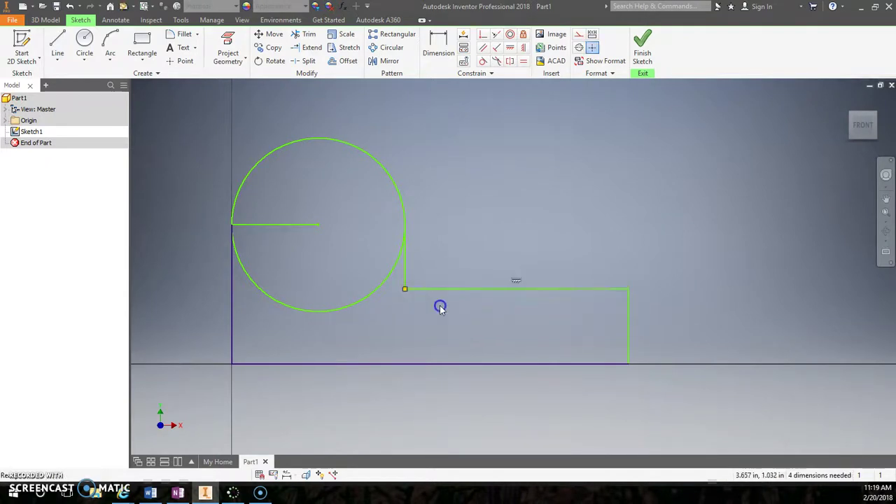
Delete the helper radius line and trim away the circle's lower half
left_click(310, 225)
left_click(299, 105)
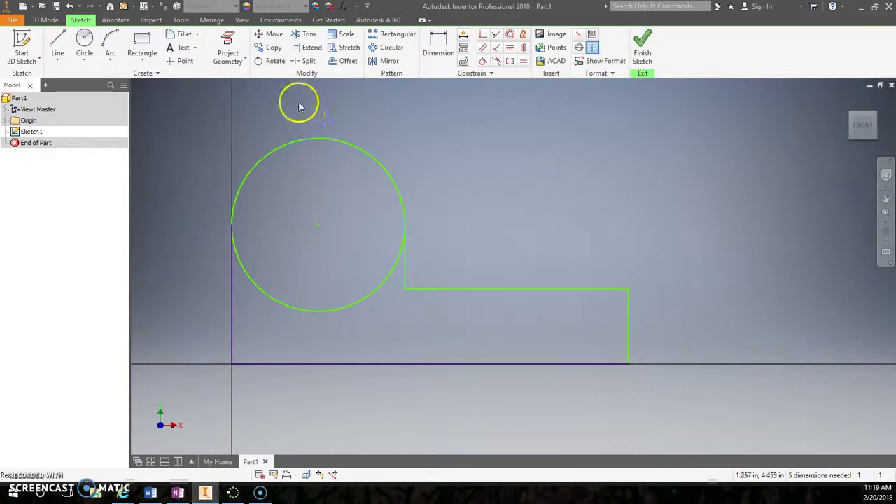
left_click(310, 35)
left_click(385, 280)
Dimension the arc centre height at 3 in
left_click(438, 47)
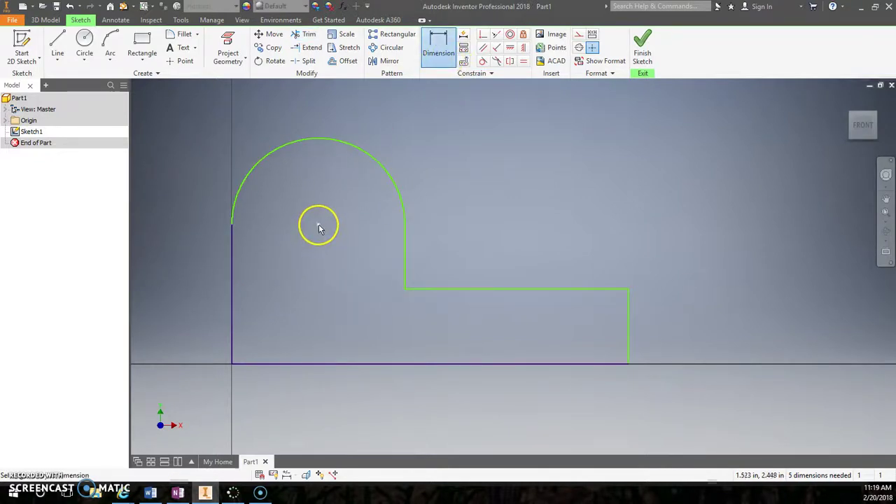
left_click(290, 363)
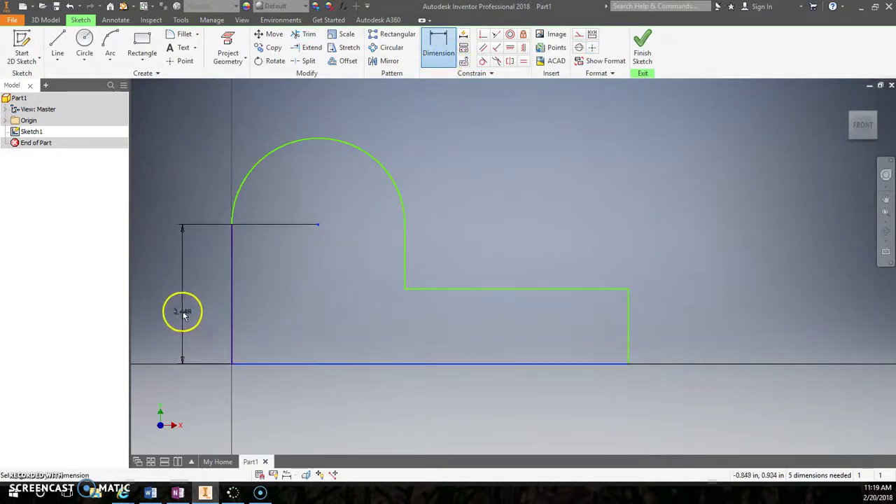
left_click(182, 315)
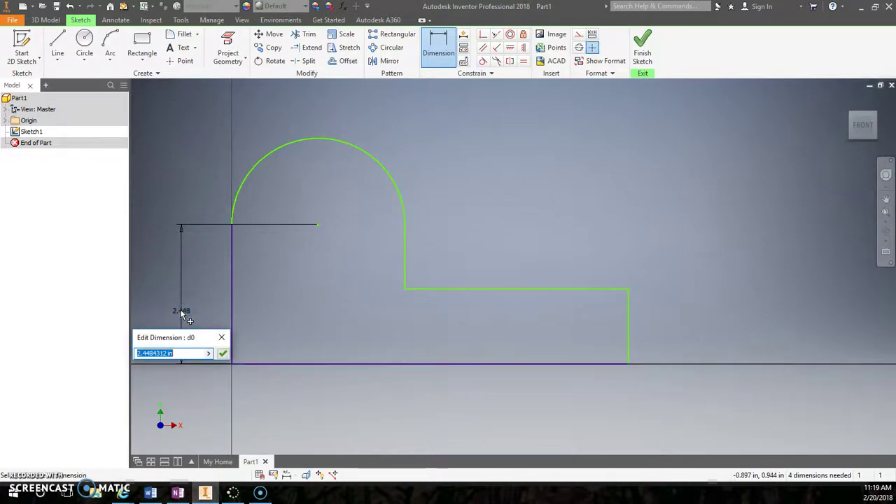
type("3")
key("Return")
Set the arc radius dimension to 1.62
scroll(356, 266, "down", 2)
left_click(362, 194)
left_click(371, 163)
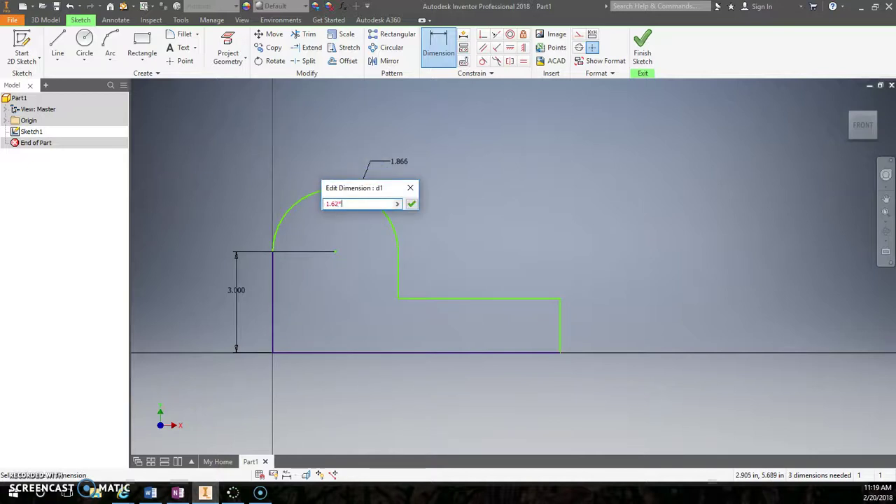
type("1.62*2")
key("Return")
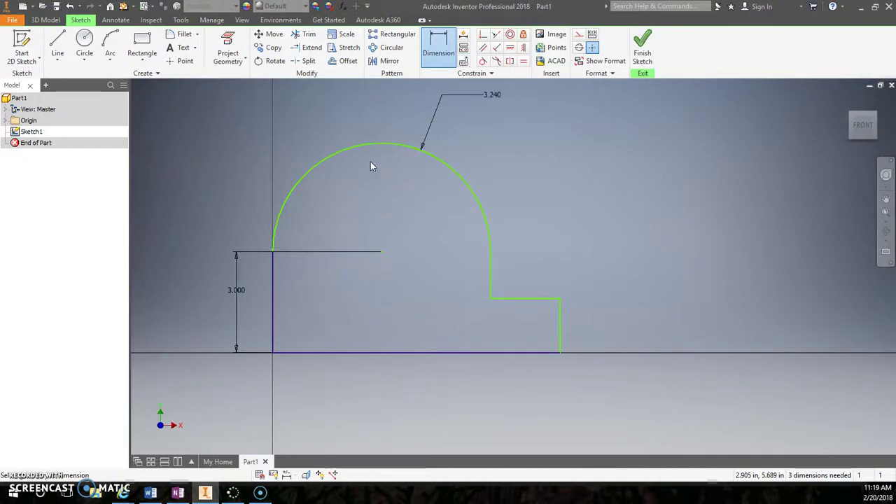
left_click(70, 6)
left_click(409, 166)
left_click(402, 164)
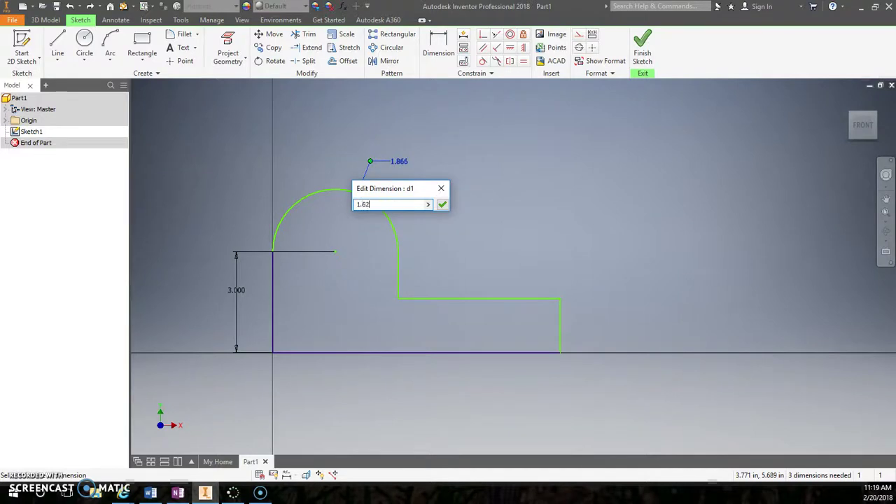
type("1.62")
key("Return")
Dimension the overall base width 7 and the step height 1.12
left_click(385, 352)
left_click(438, 46)
left_click(448, 353)
left_click(429, 390)
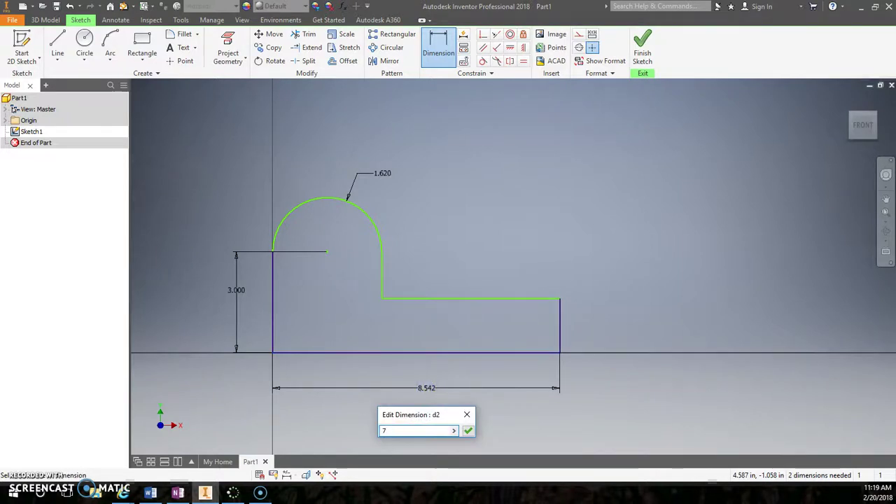
type("7")
key("Return")
left_click(509, 315)
left_click(538, 315)
type("1.12")
key("Return")
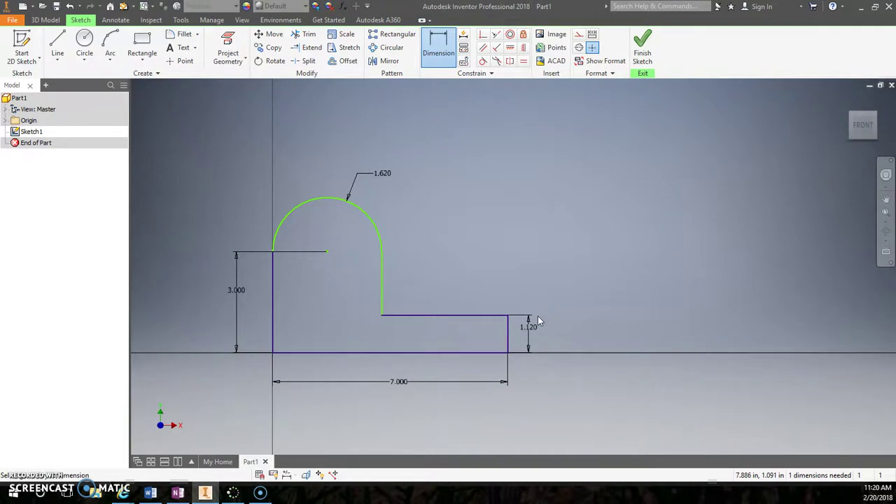
Add the 3.240 width dimension from the left edge to the arc side
left_click(274, 270)
left_click(383, 272)
left_click(332, 130)
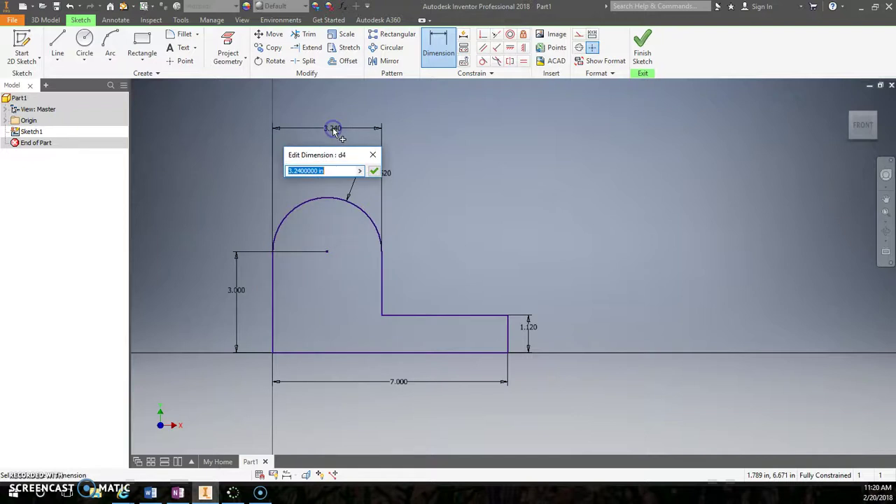
left_click(373, 172)
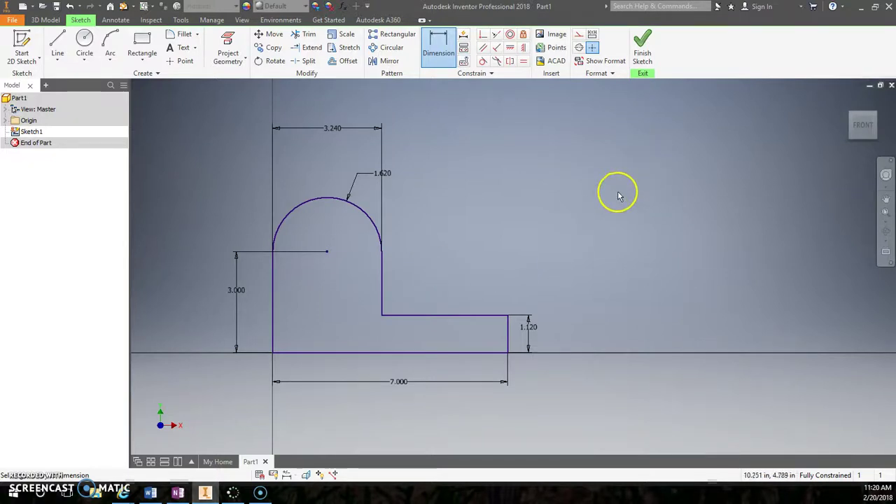
Finish the sketch and extrude the profile 3 in into Extrusion1
left_click(643, 61)
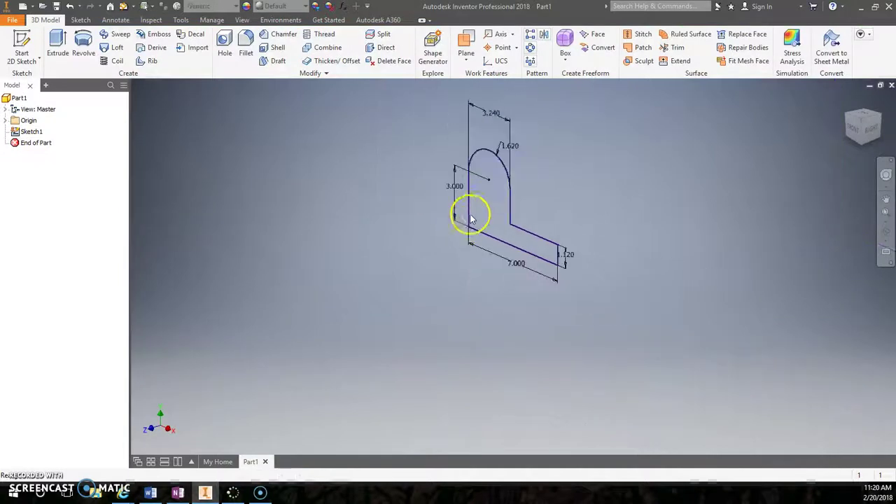
middle_click_drag(481, 206, 399, 295)
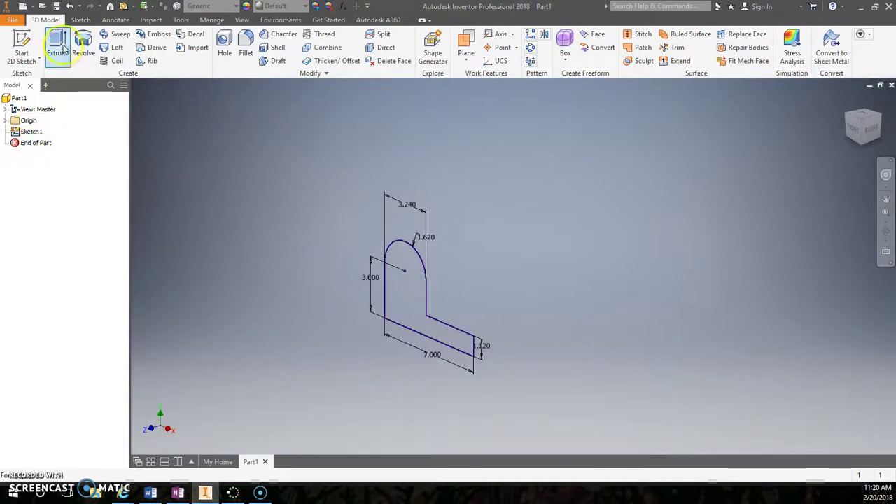
left_click(62, 46)
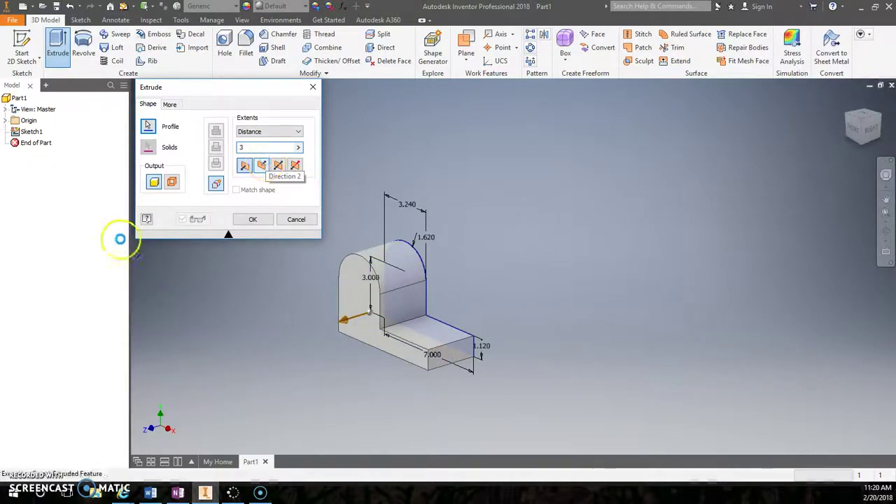
left_click(256, 219)
left_click(21, 48)
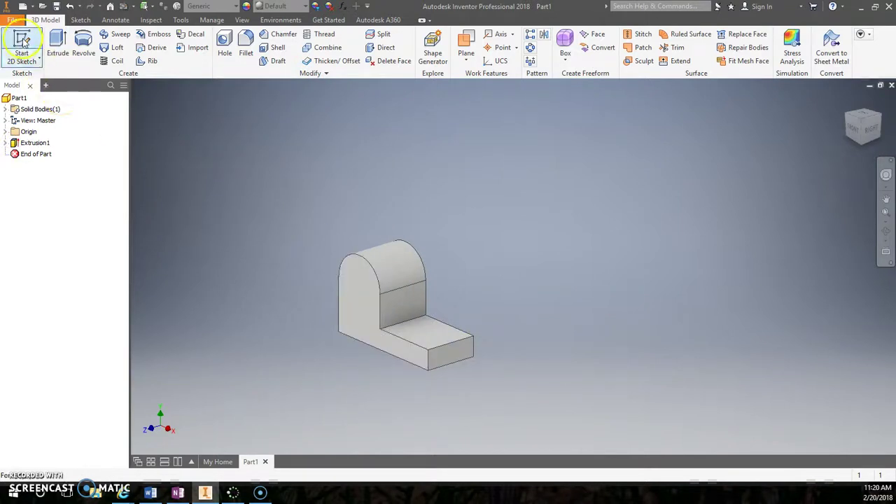
Sketch on the front face and place a point at the arc centre
left_click(364, 299)
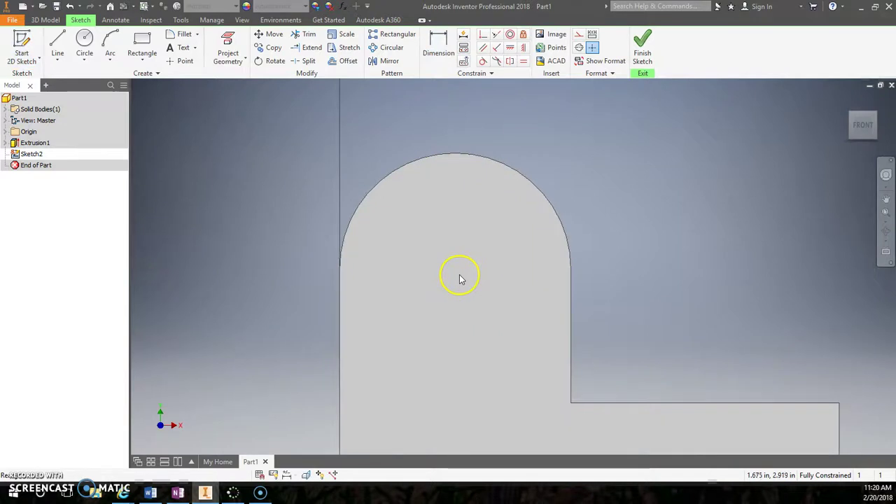
left_click(180, 61)
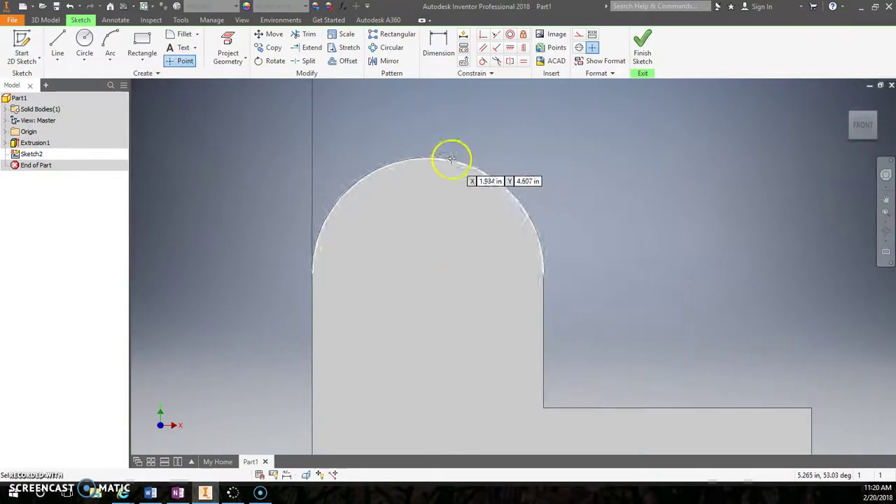
left_click(428, 273)
Check the point with a driven 1.620 dimension to the right edge
left_click(438, 48)
left_click(554, 294)
left_click(508, 326)
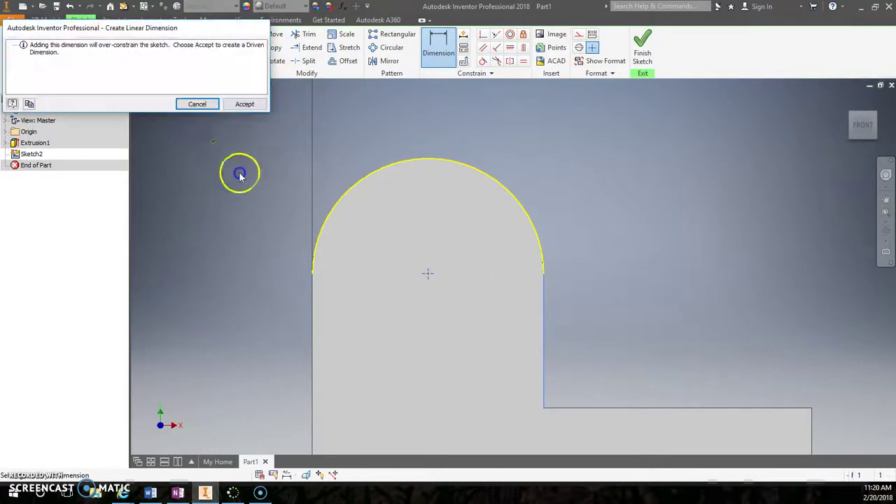
left_click(245, 103)
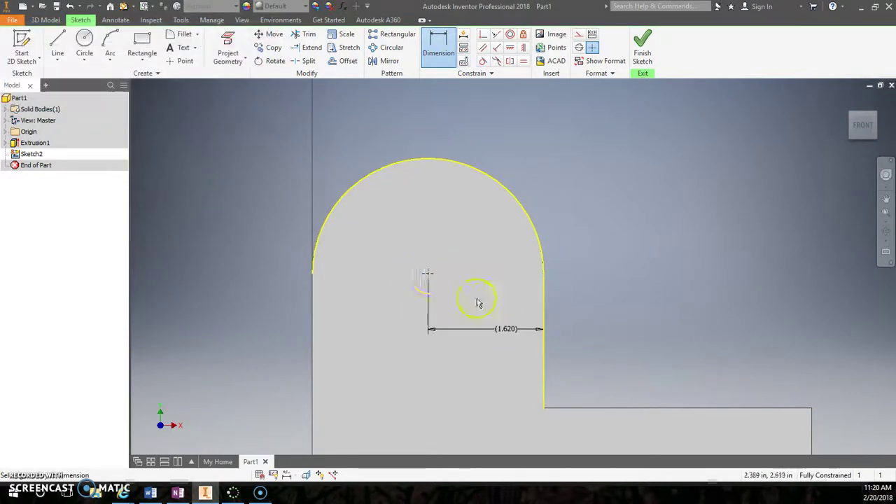
left_click(551, 327)
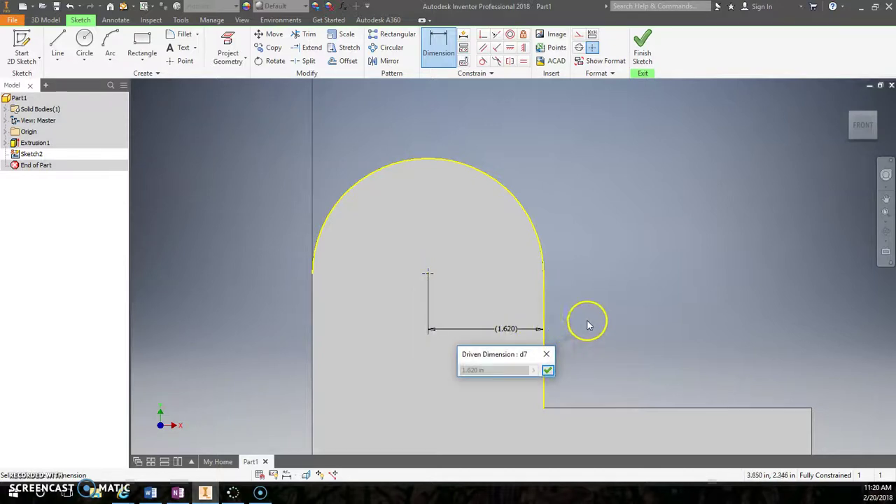
key("Escape")
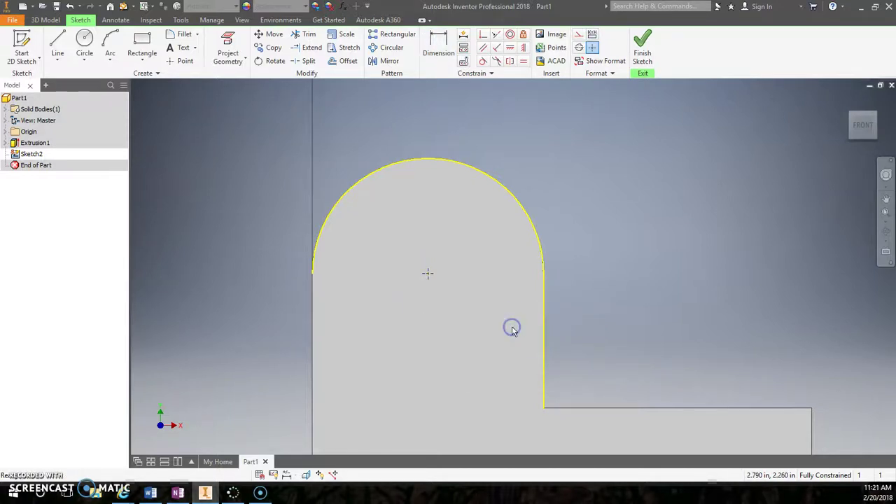
Finish Sketch2 and start Sketch3 on the base's top face
left_click(642, 45)
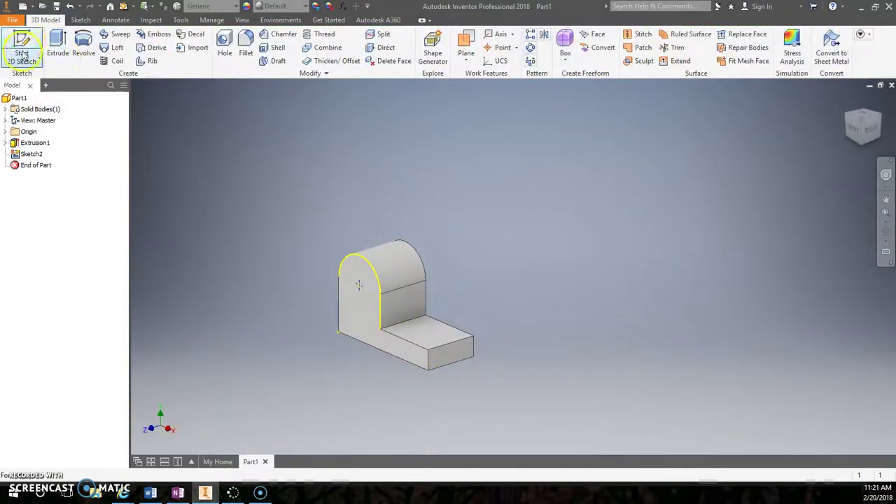
left_click(40, 43)
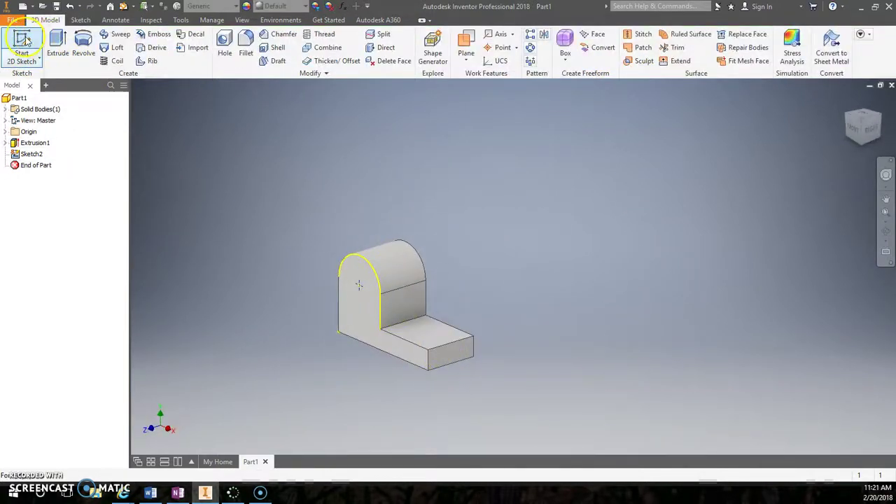
left_click(431, 336)
Rotate the sketch view and place a hole centre point on the base face
left_click(874, 100)
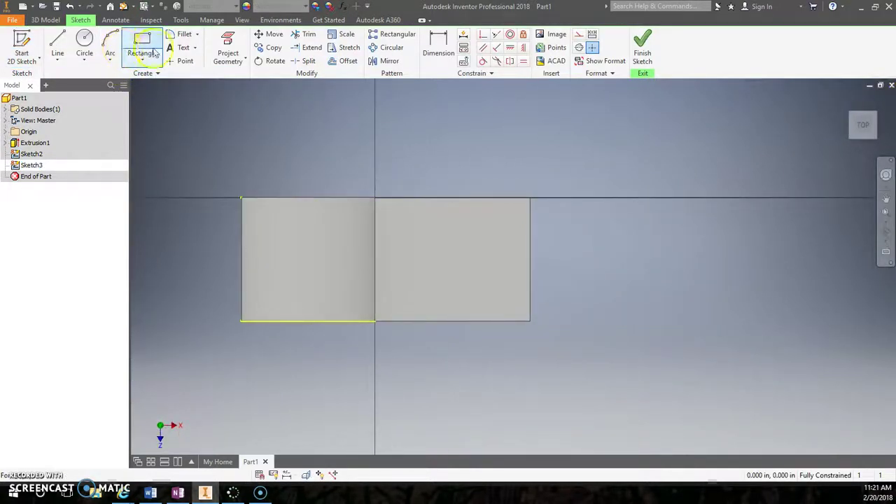
left_click(180, 61)
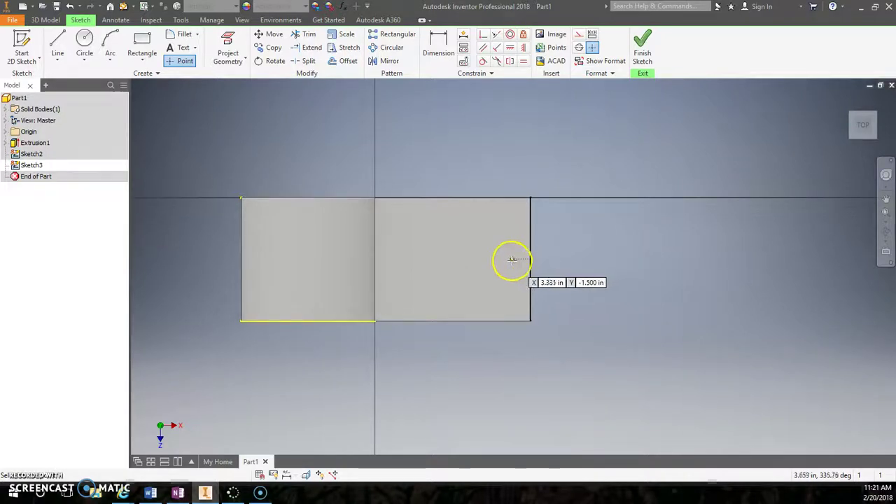
left_click(454, 260)
Dimension the point 1.500 from the right and top edges, then finish the sketch
left_click(437, 64)
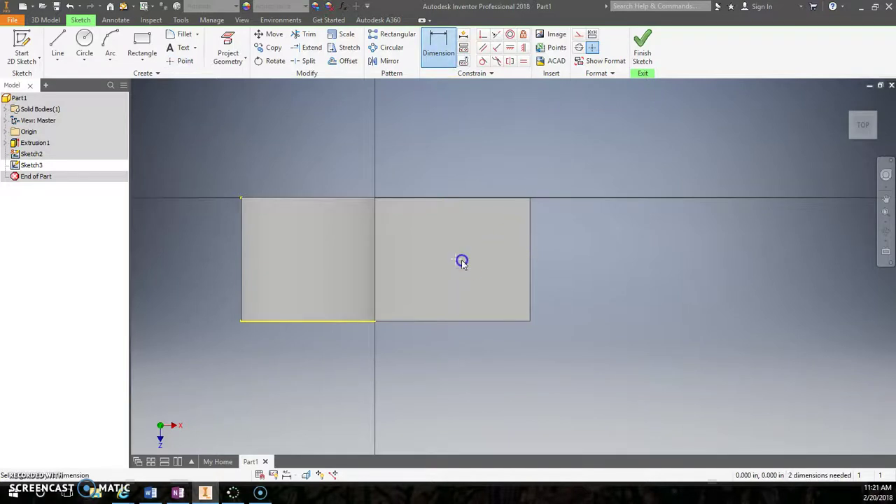
left_click(530, 319)
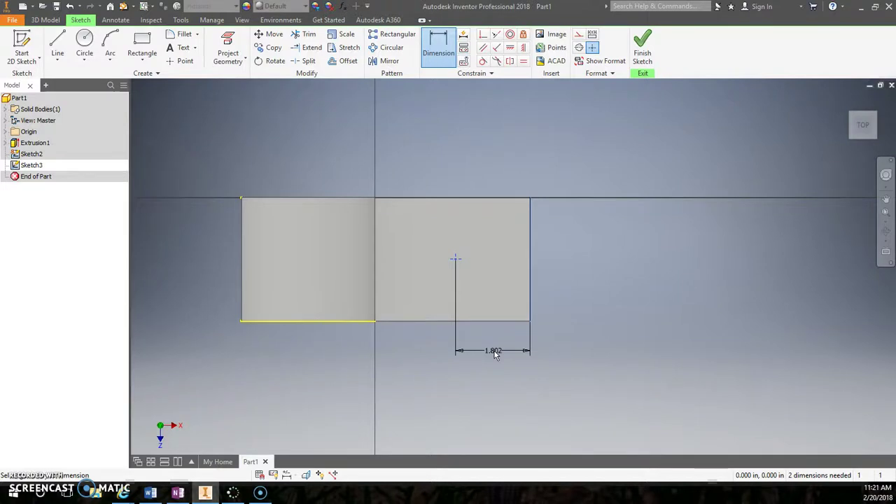
left_click(494, 354)
type("1.5")
key("Return")
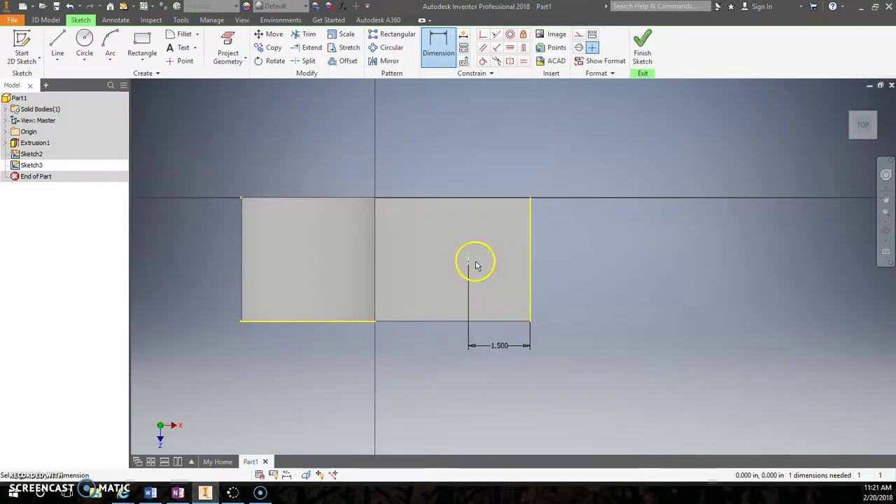
left_click(484, 200)
left_click(566, 240)
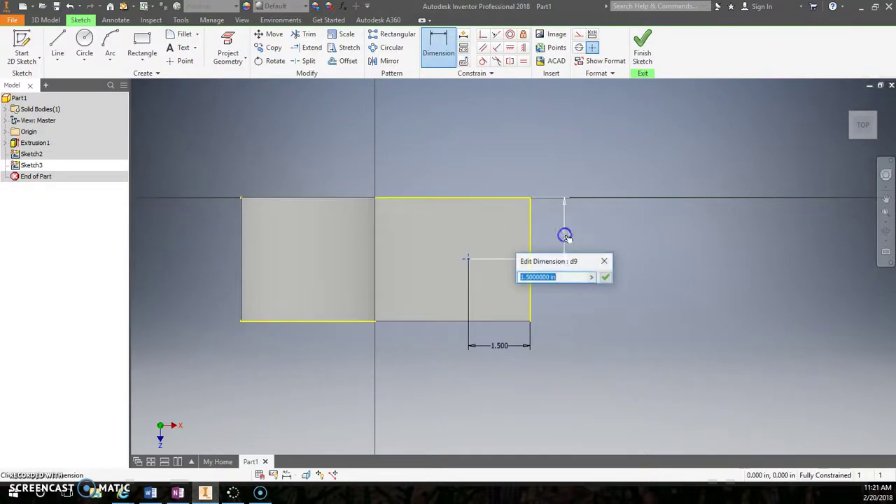
left_click(607, 277)
scroll(483, 263, "down", 5)
scroll(535, 224, "up", 5)
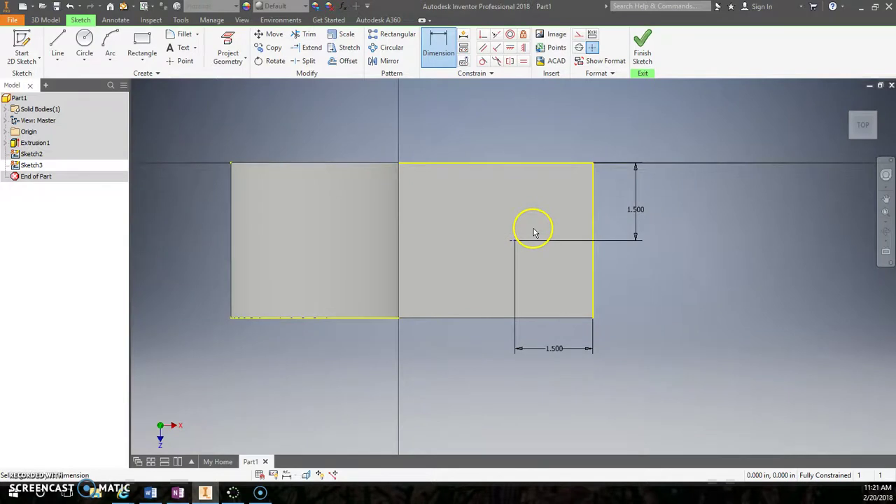
left_click(642, 50)
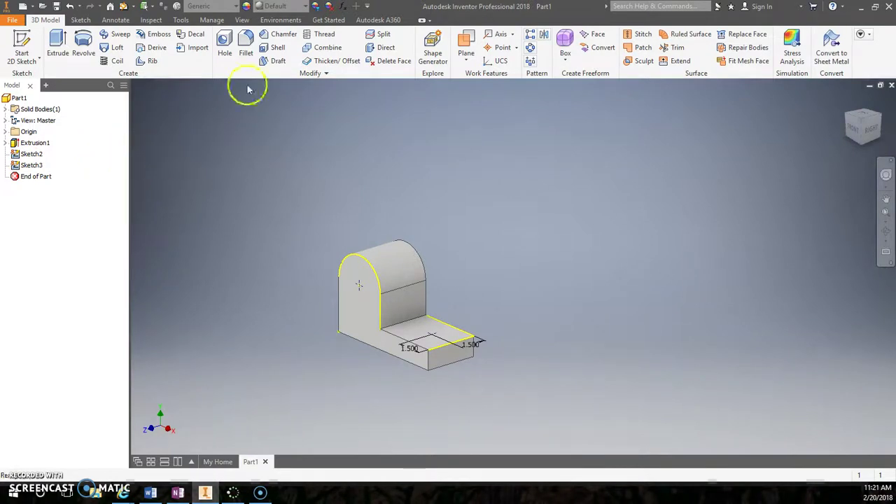
Start a Hole feature and choose the Counterbore type, showing 0.375 and 0.25 in defaults
left_click(224, 46)
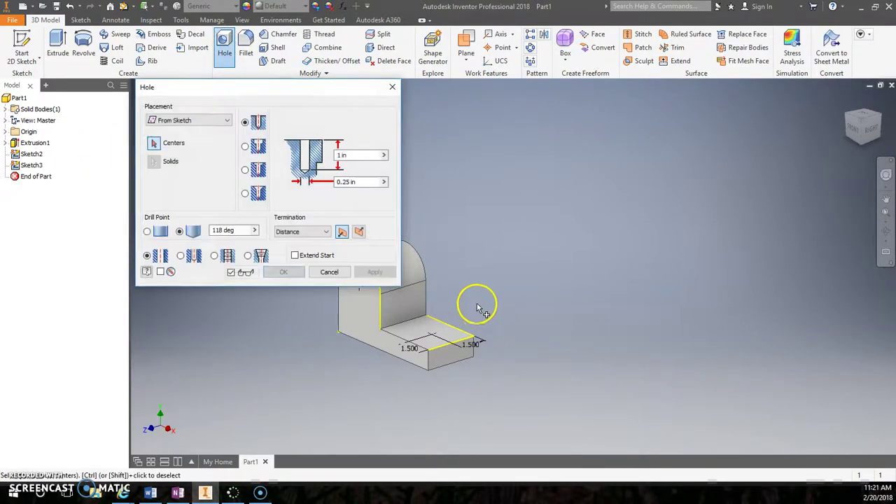
scroll(635, 264, "up", 3)
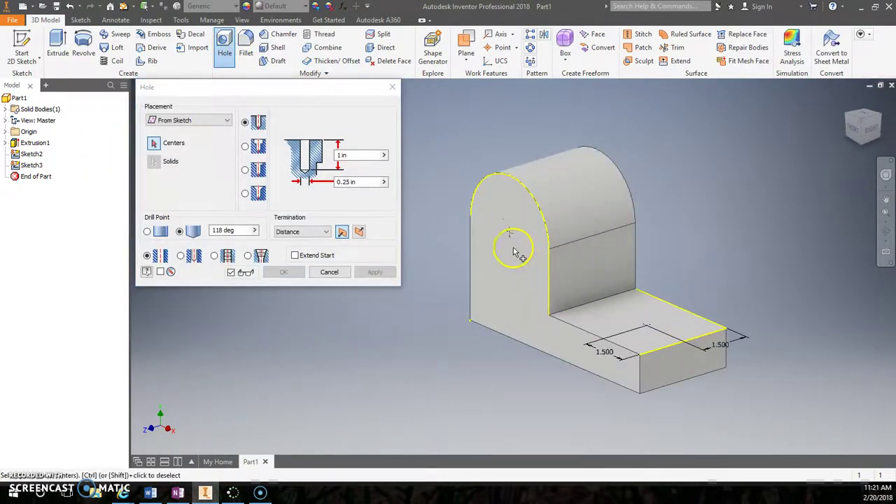
scroll(515, 252, "up", 2)
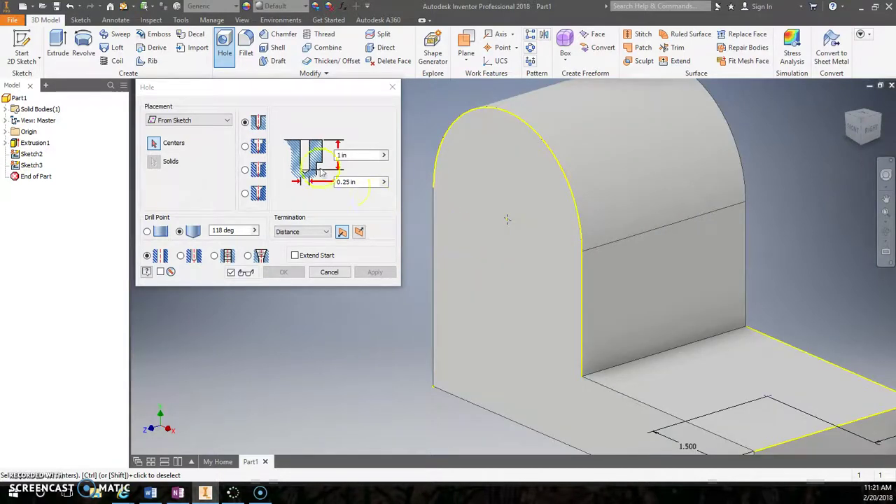
left_click(260, 145)
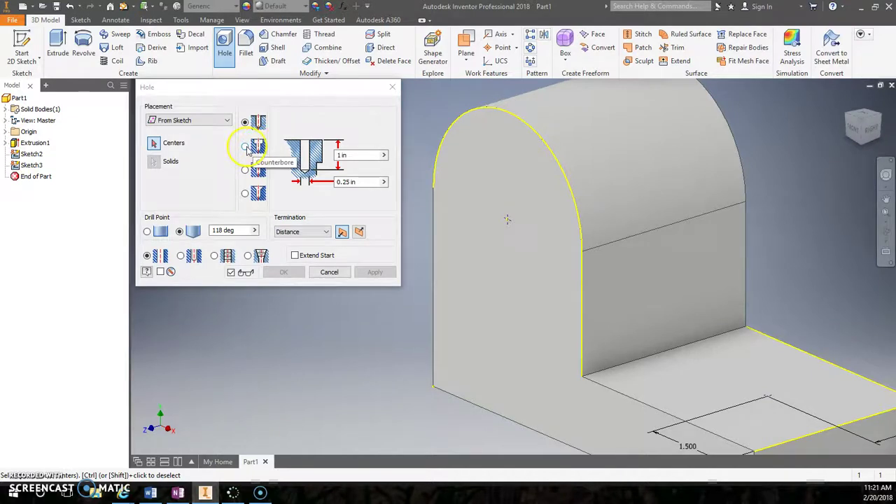
left_click(245, 146)
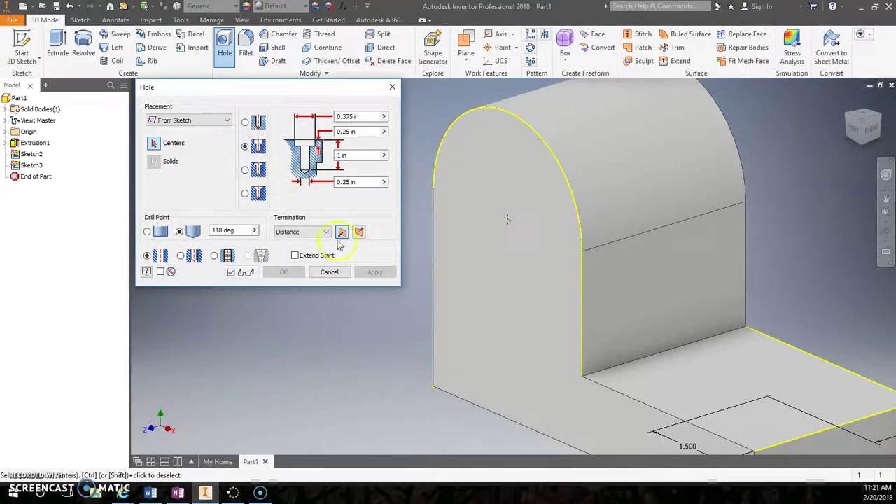
left_click(179, 493)
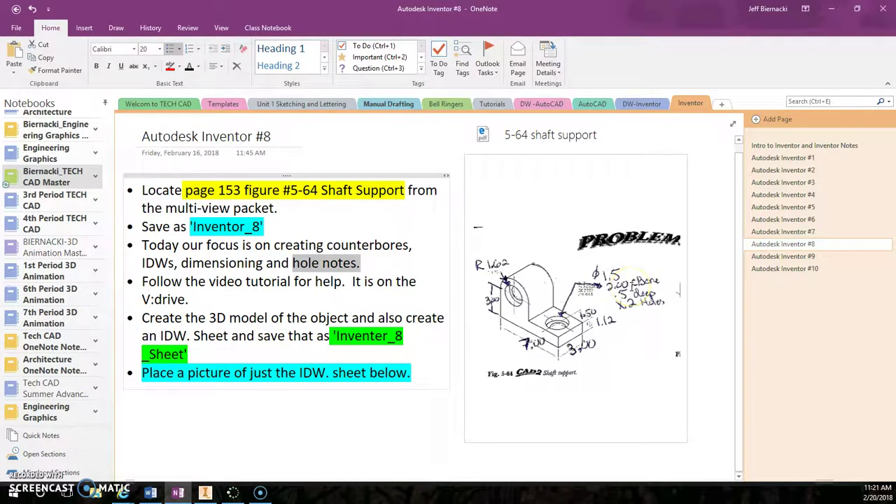
left_click(832, 14)
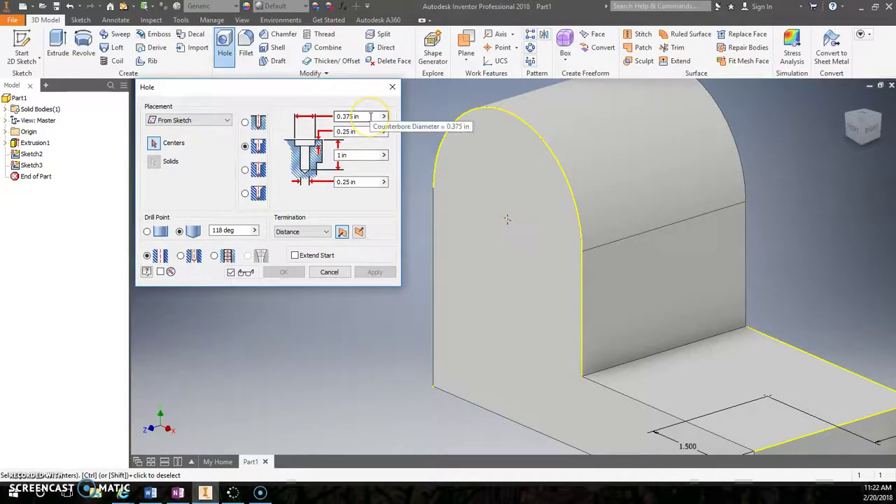
left_click_drag(364, 117, 319, 117)
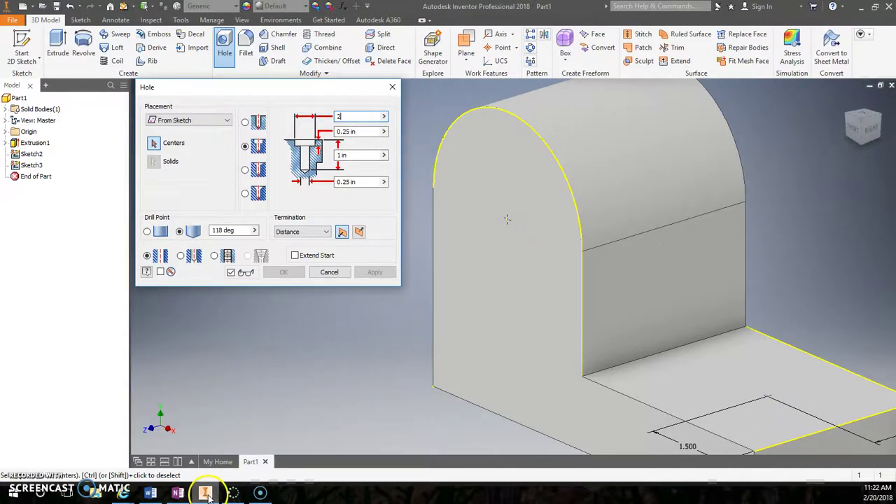
left_click(178, 493)
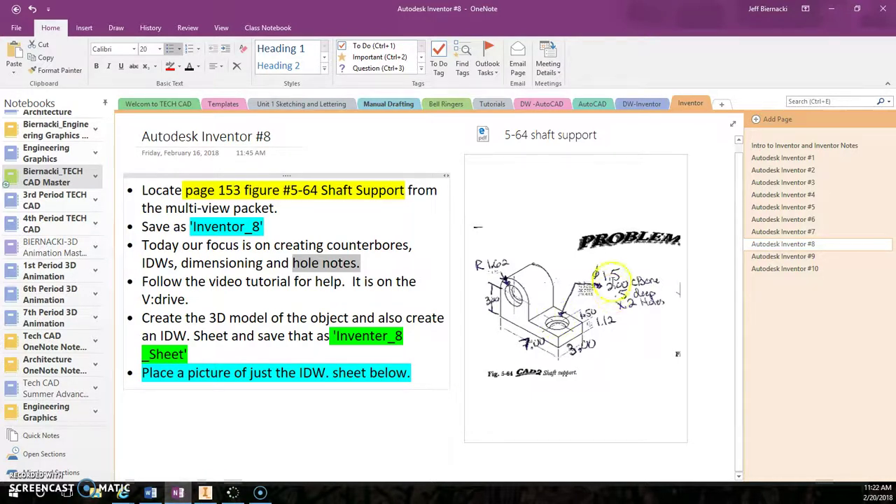
left_click(831, 8)
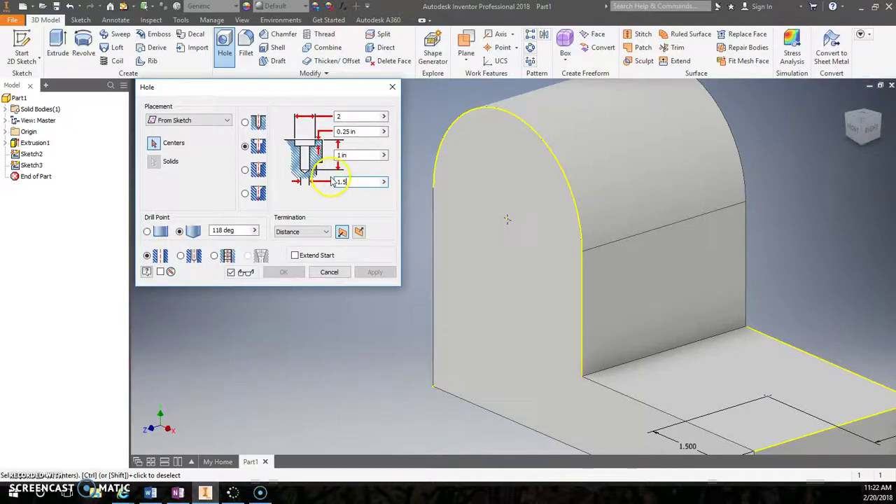
Set the counterbore to .5 deep and Through All, confirming 2 counterbore and 1.5 hole diameters
left_click(354, 131)
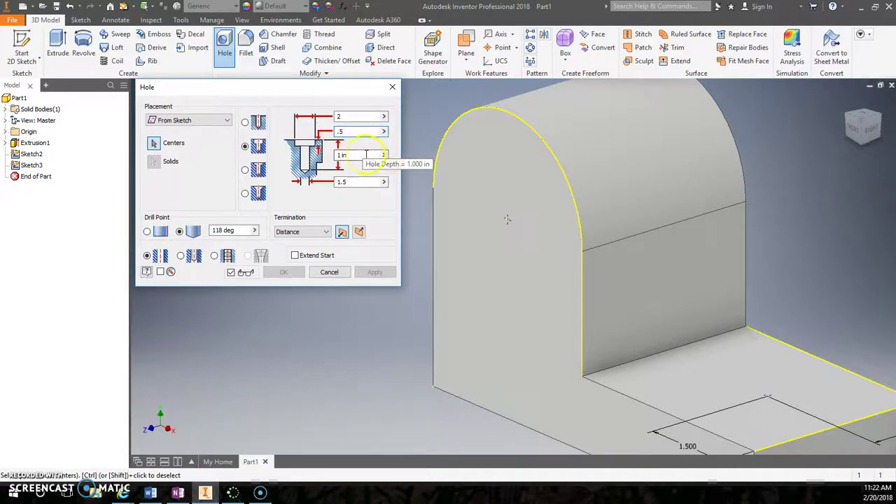
left_click(324, 232)
left_click(313, 249)
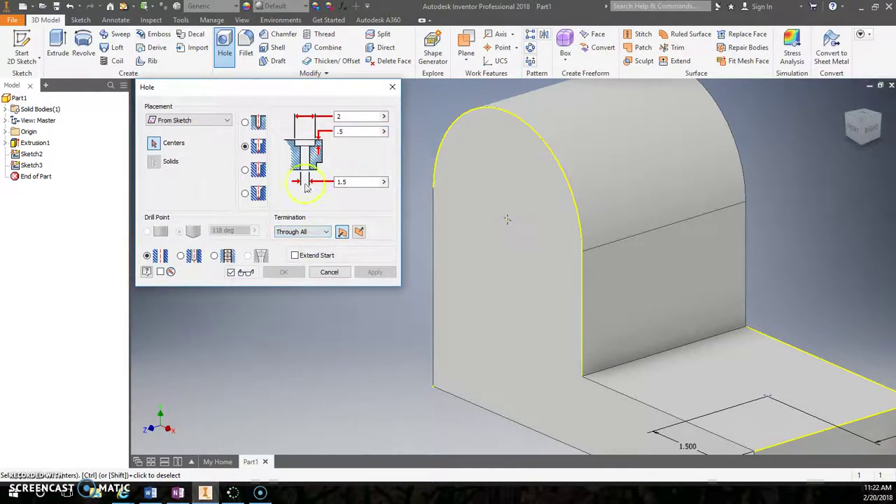
left_click(324, 231)
left_click(308, 240)
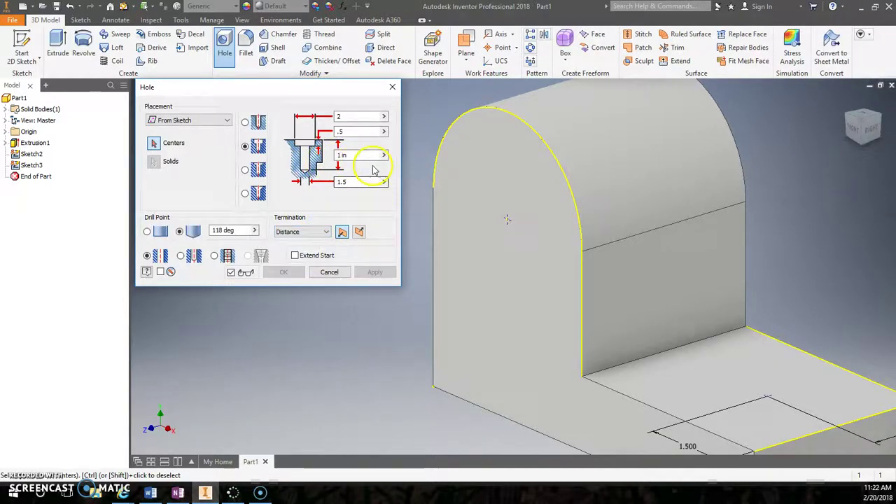
left_click(324, 235)
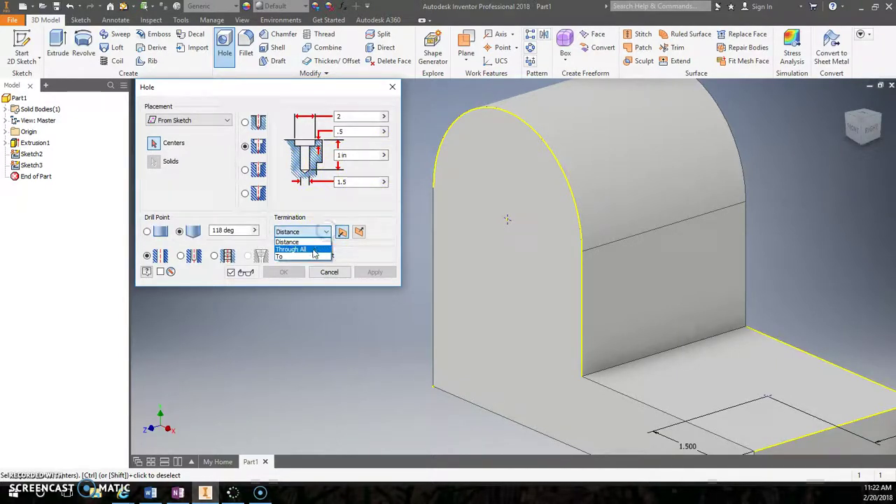
left_click(312, 250)
left_click(344, 117)
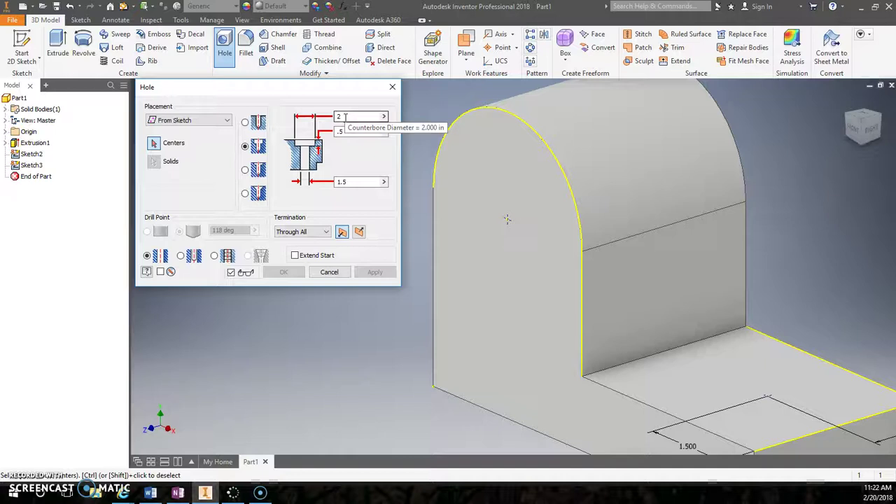
left_click(348, 116)
left_click(342, 132)
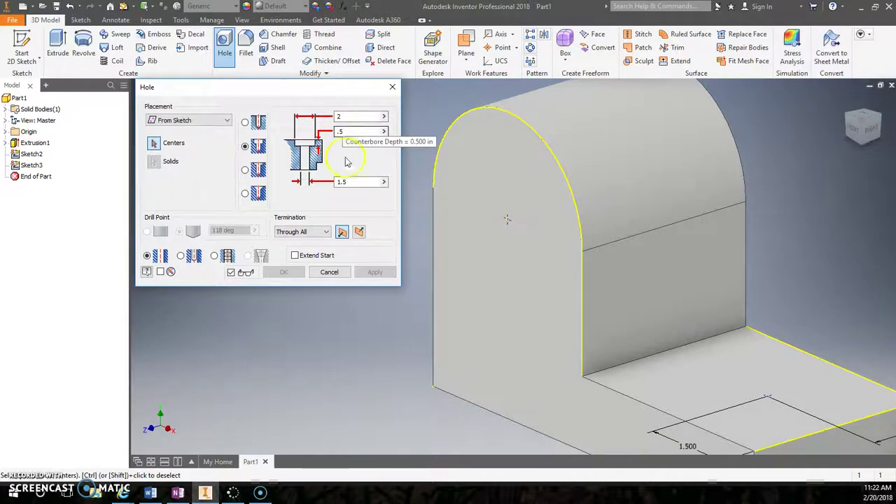
left_click(354, 182)
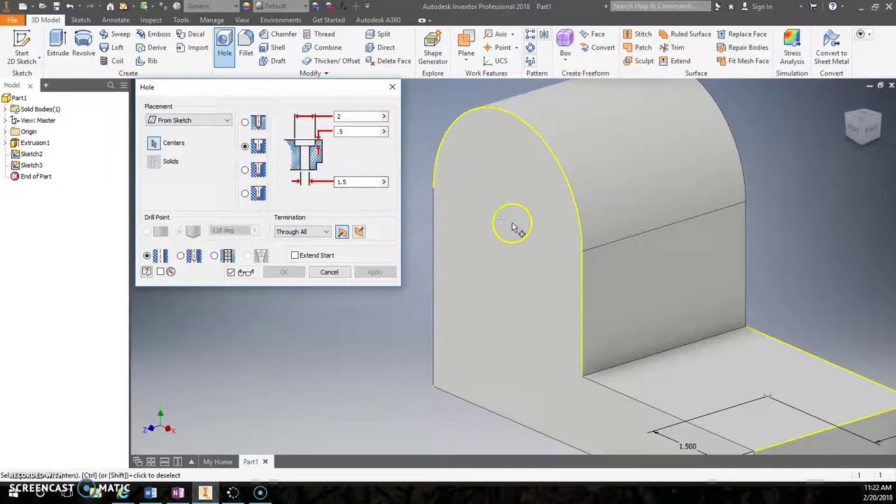
Centre the first counterbore hole on the upright's round face and accept it
left_click(508, 222)
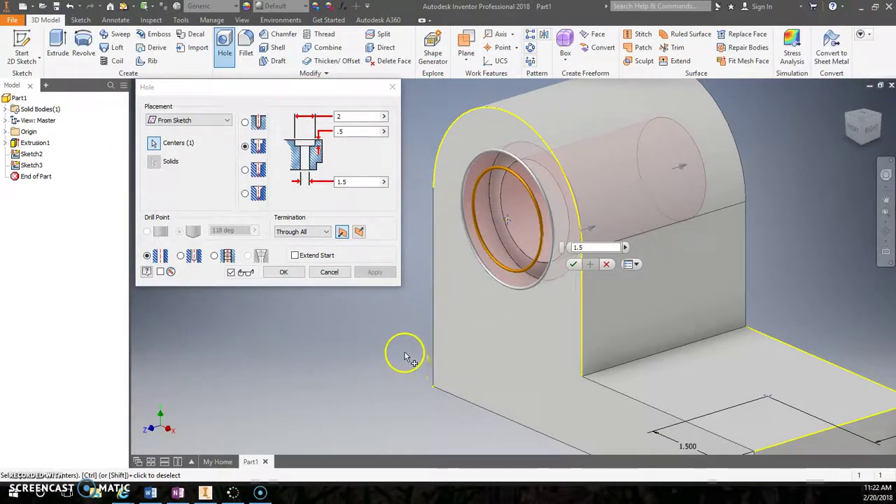
middle_click_drag(404, 356, 394, 302)
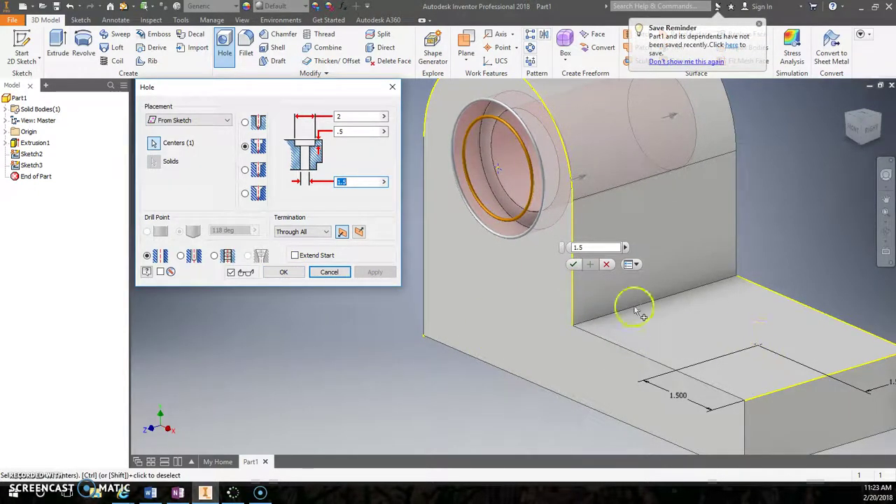
left_click(572, 264)
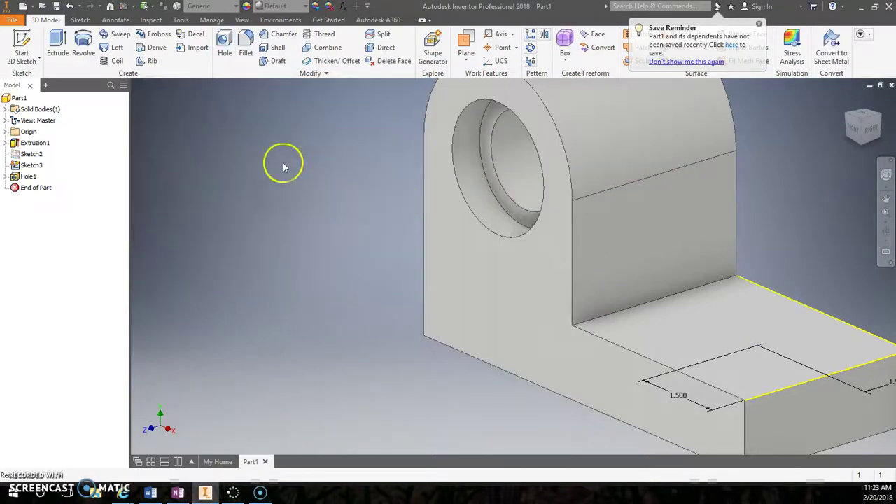
Start a second counterbore hole, Through All, at the base's sketch point
left_click(223, 43)
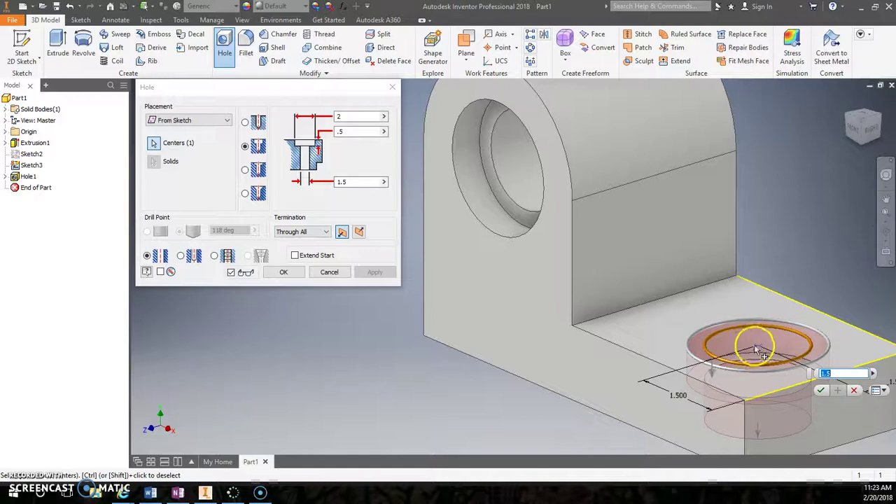
left_click(328, 271)
left_click(230, 46)
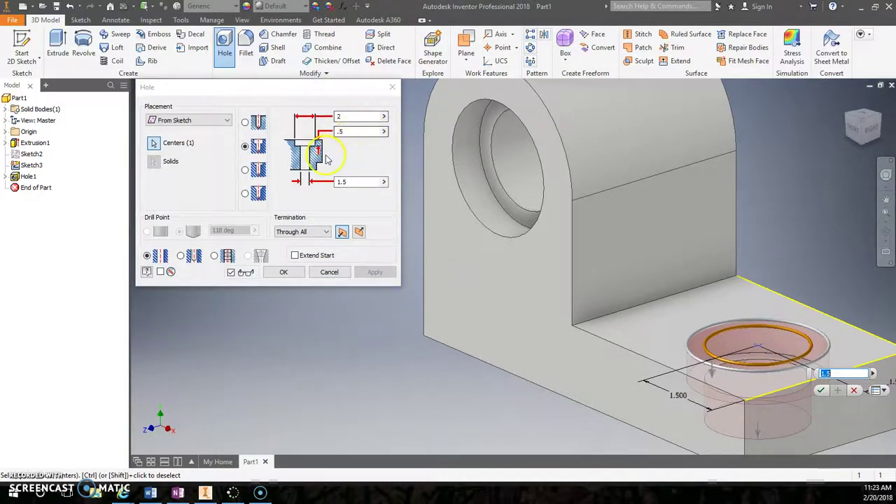
left_click(245, 122)
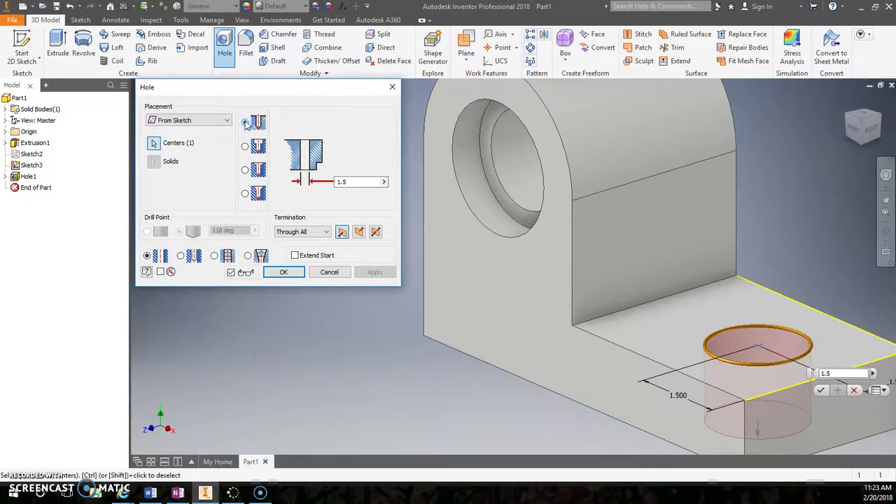
left_click(245, 147)
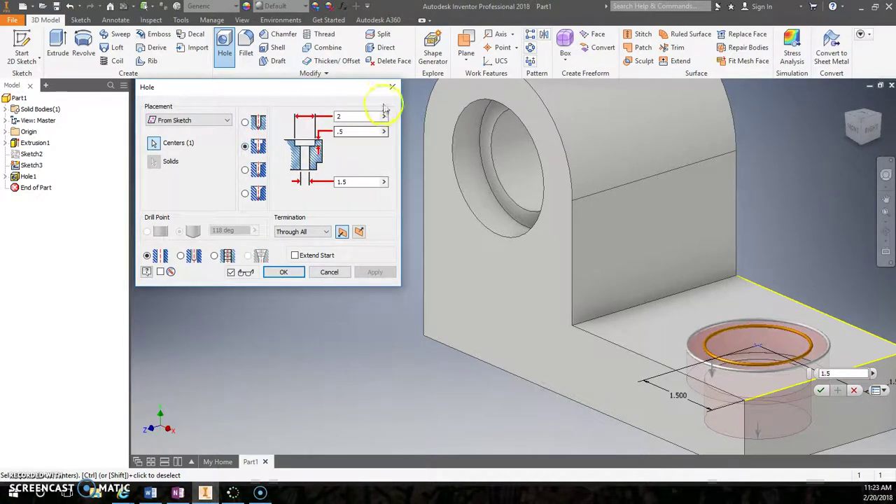
left_click(285, 272)
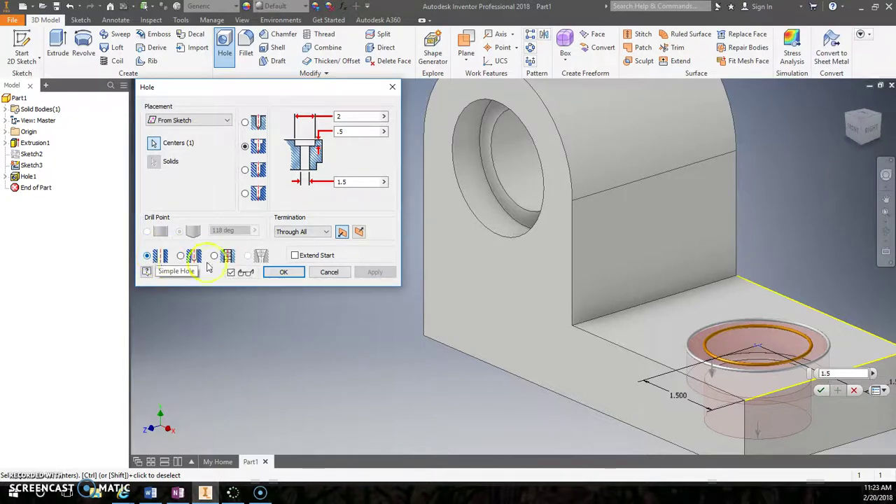
Confirm the base hole and view the part from Front, then Home
left_click(283, 274)
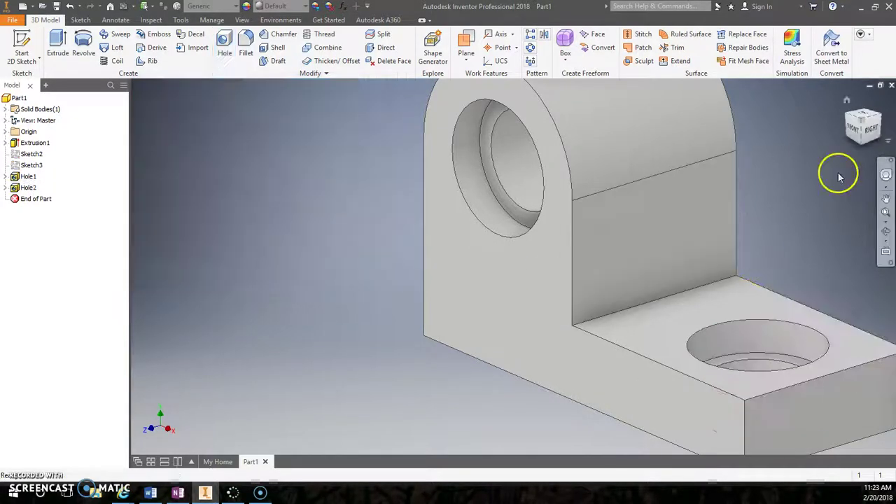
left_click(849, 134)
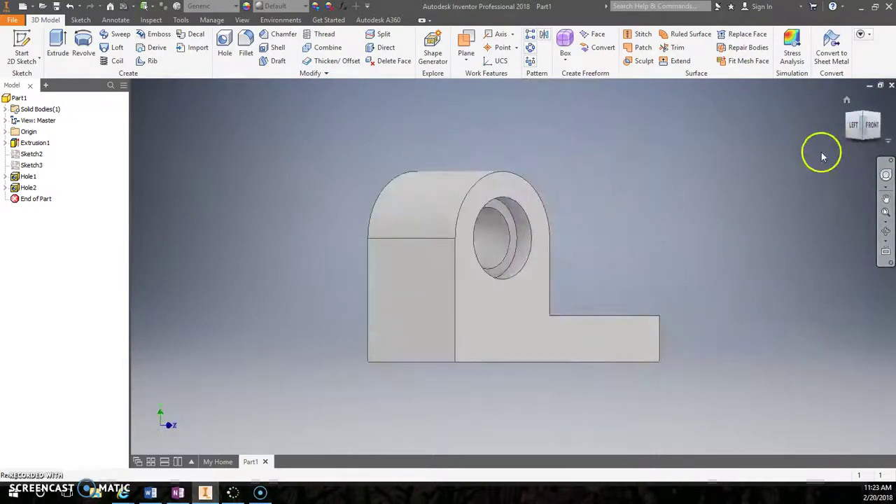
left_click(849, 103)
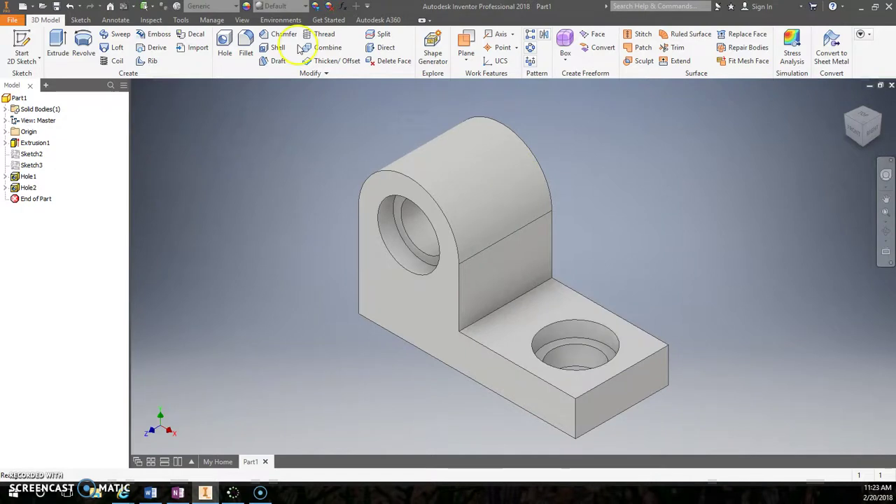
Open the recent JT_Tittleblock_A Size drawing, cancel the base view, and go to My Home
left_click(11, 21)
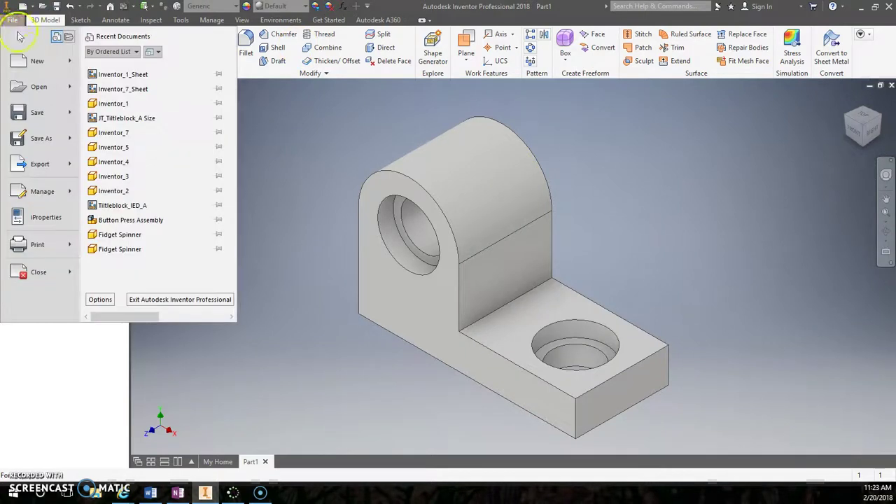
left_click(154, 119)
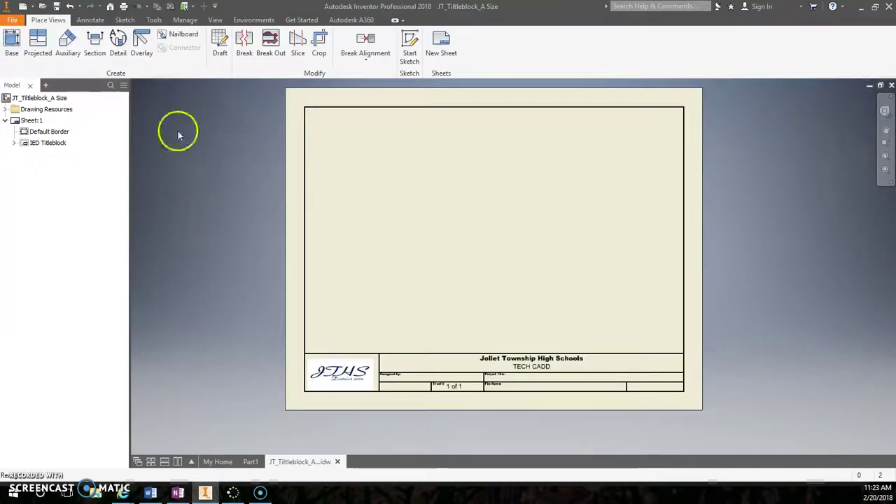
left_click(14, 49)
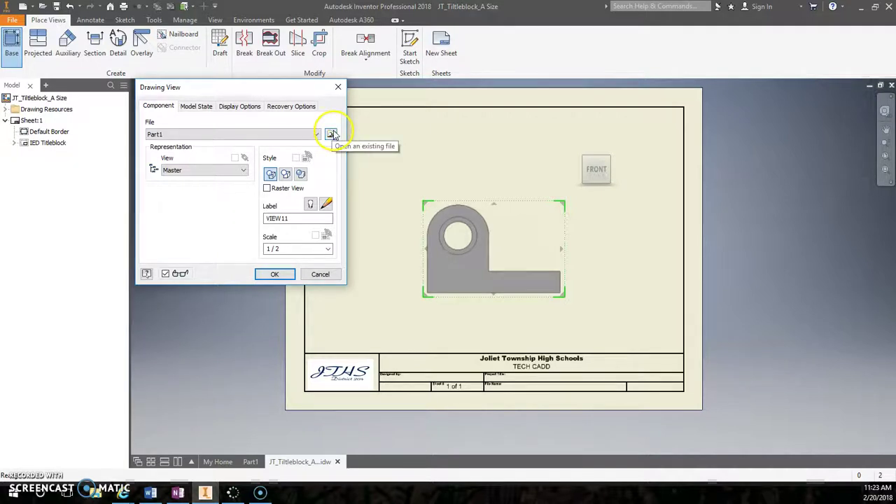
left_click(323, 275)
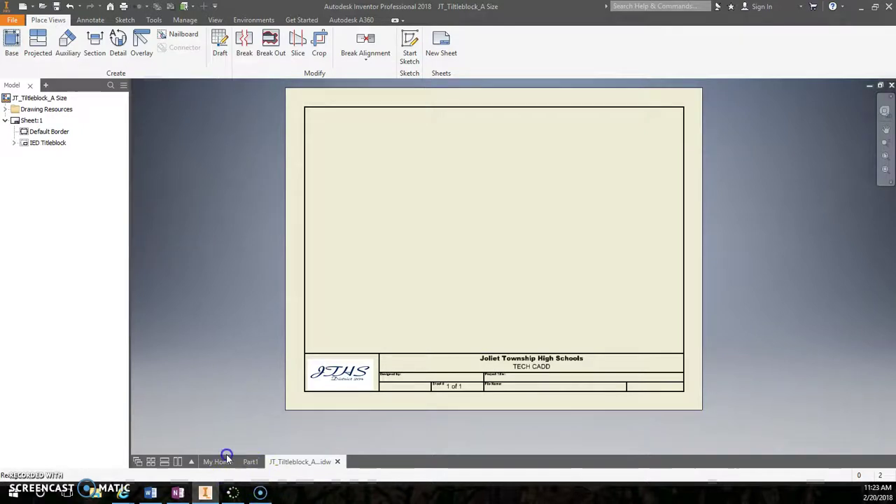
left_click(222, 462)
Save the Part1 model as Inventor_8.ipt, changing the Inventor_7 name to Inventor_8
left_click(261, 462)
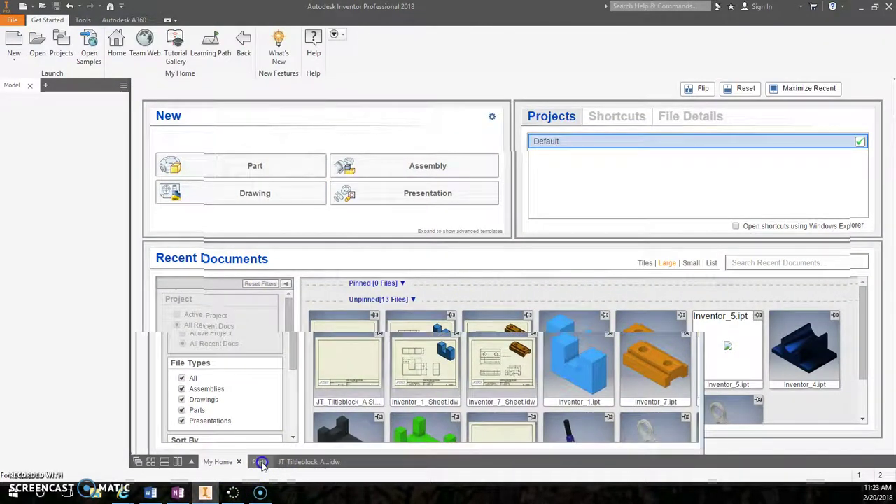
left_click(15, 21)
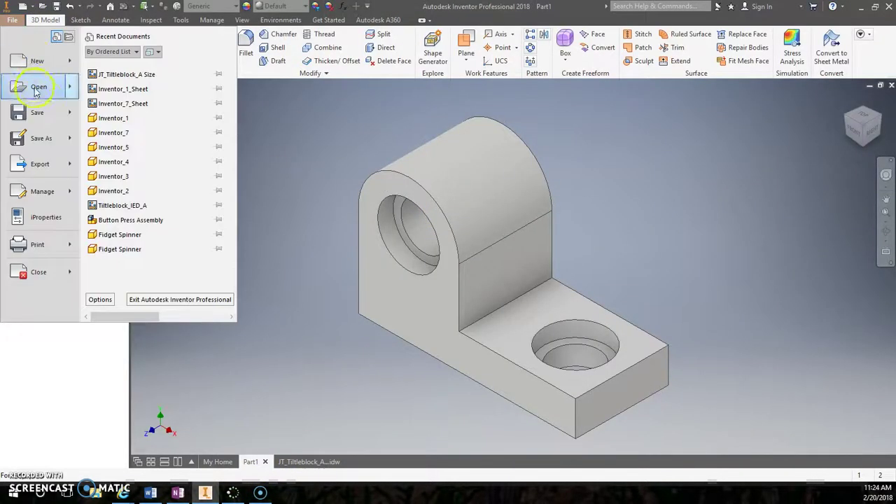
left_click(40, 139)
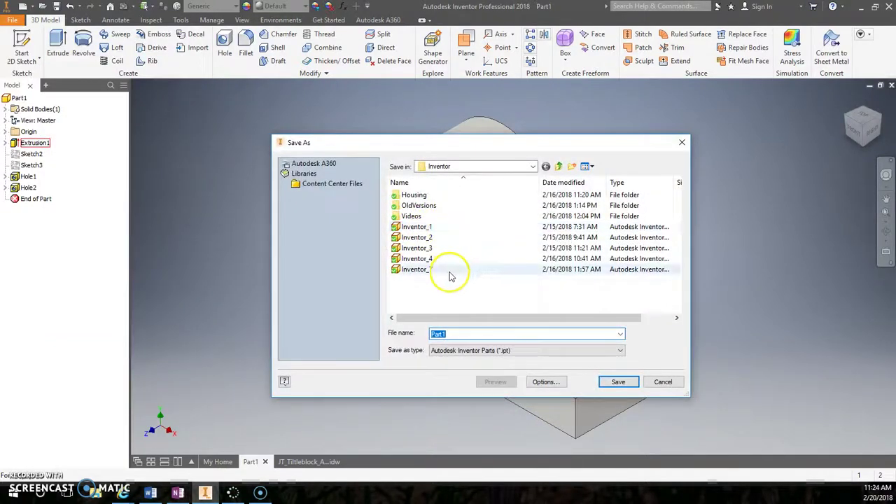
left_click(440, 270)
double_click(464, 333)
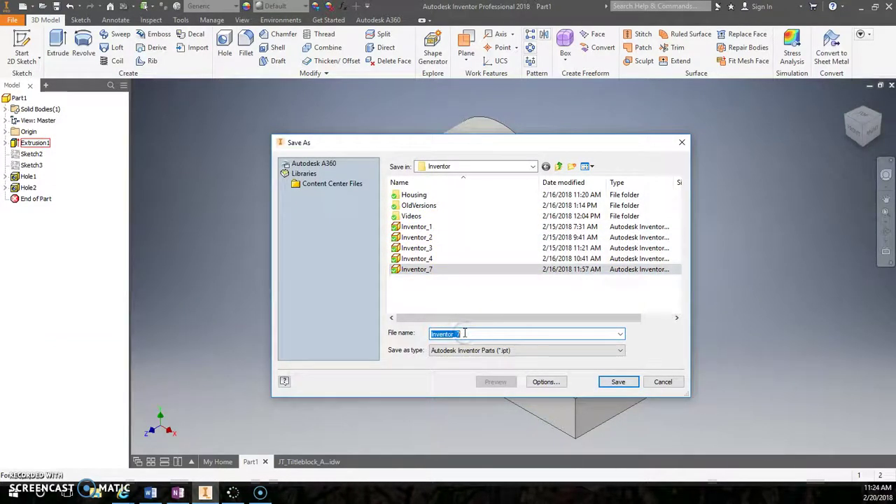
key("BackSpace")
type("8")
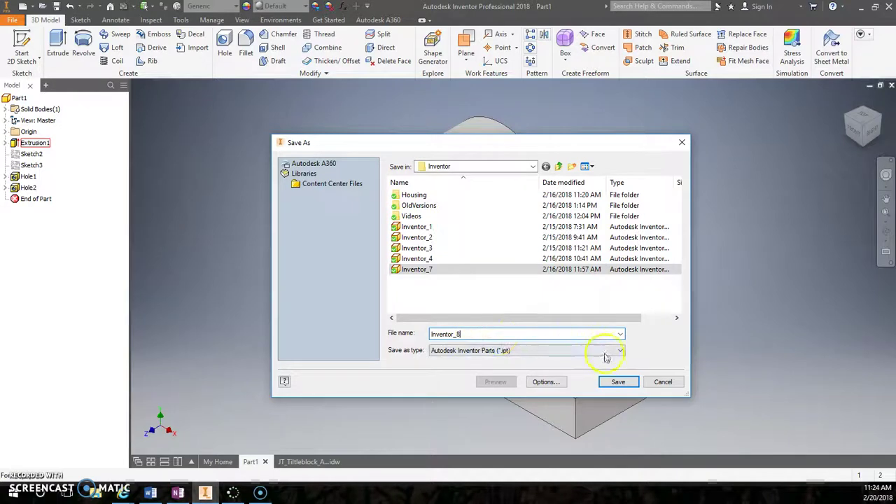
left_click(609, 381)
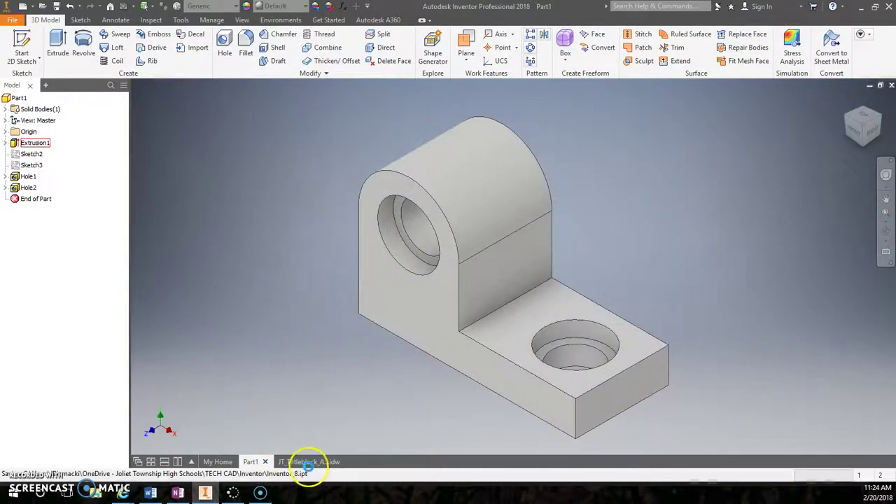
Save the JT_Titleblock_A.idw drawing as Inventor_8_Sheet in the TECH CAD > Inventor folder
left_click(293, 461)
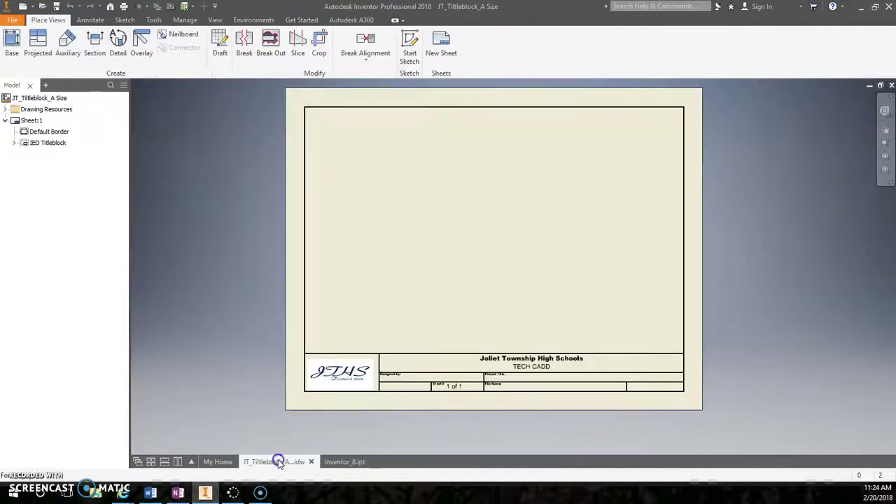
left_click(12, 19)
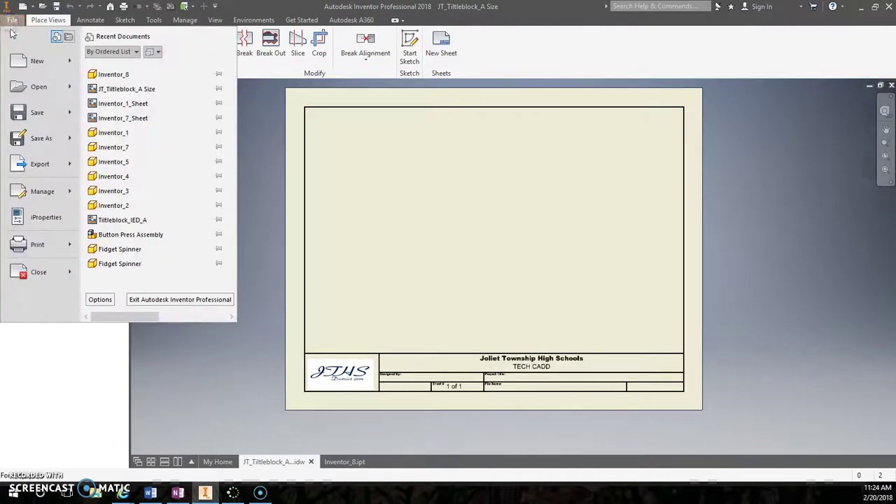
left_click(40, 139)
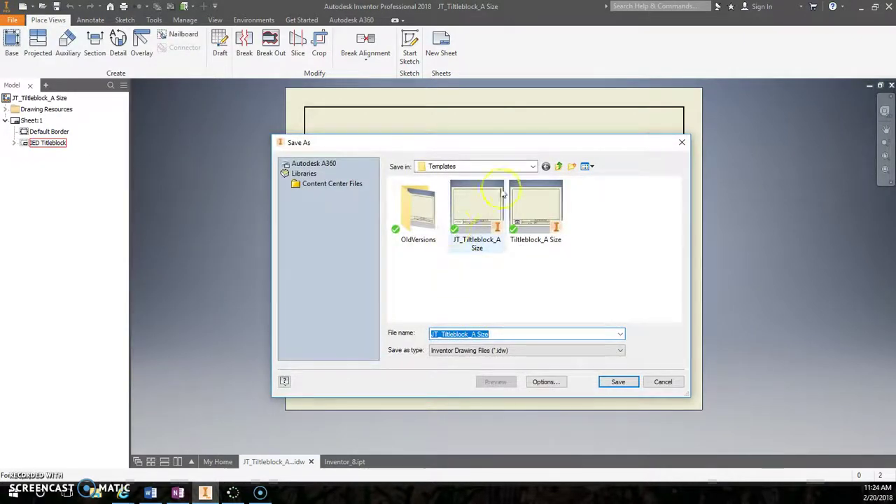
left_click(533, 166)
left_click(493, 231)
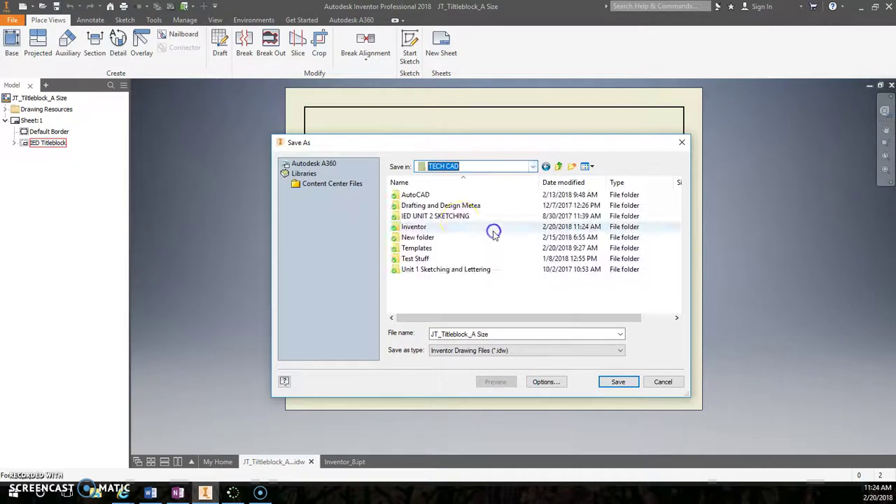
double_click(447, 226)
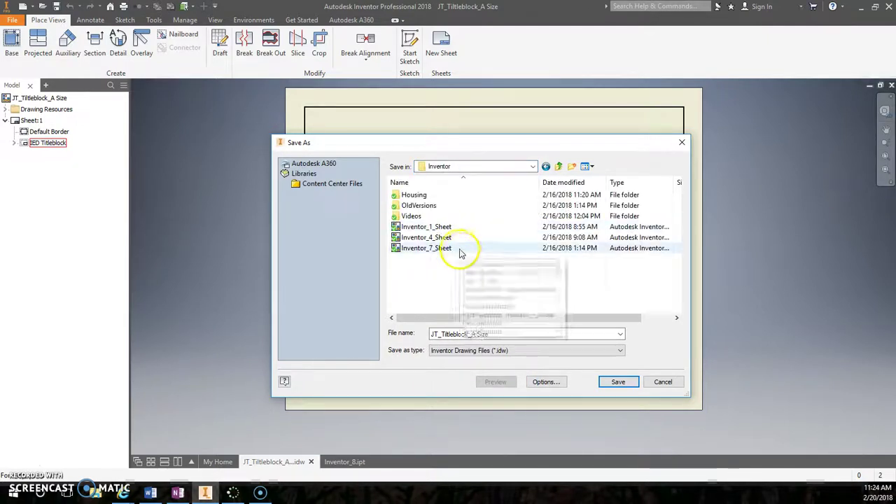
left_click(459, 248)
double_click(460, 334)
left_click(462, 336)
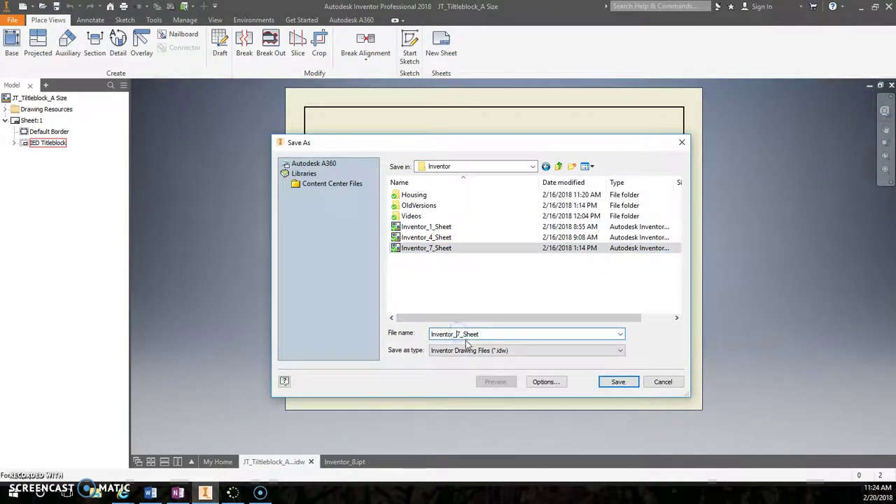
type("8")
left_click(616, 382)
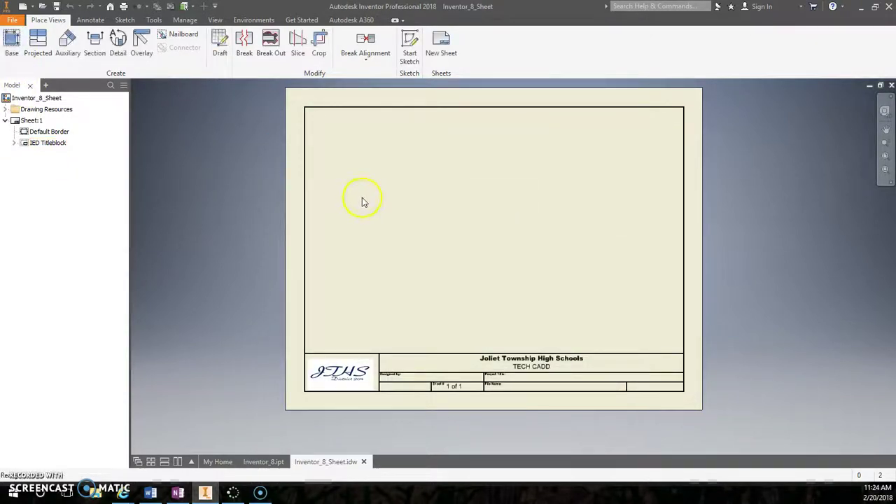
Place a front base view of the part with projected top, side and isometric views
left_click(12, 42)
left_click(454, 150)
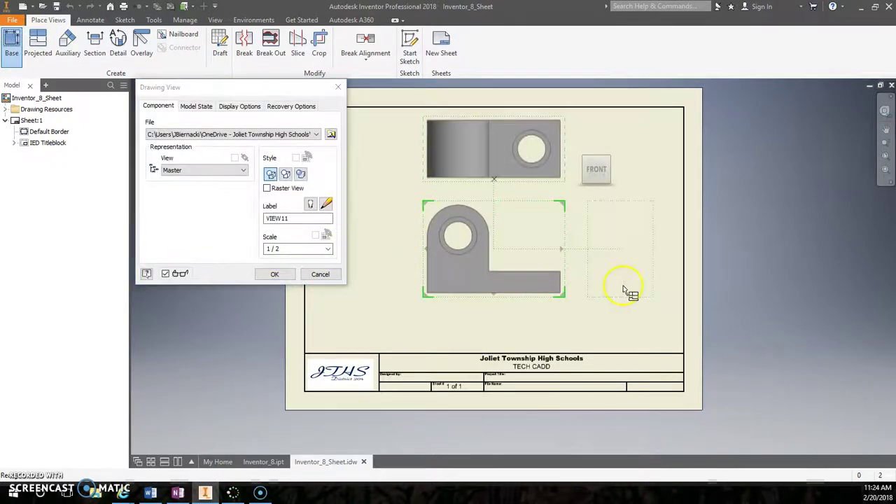
left_click(637, 281)
left_click(692, 137)
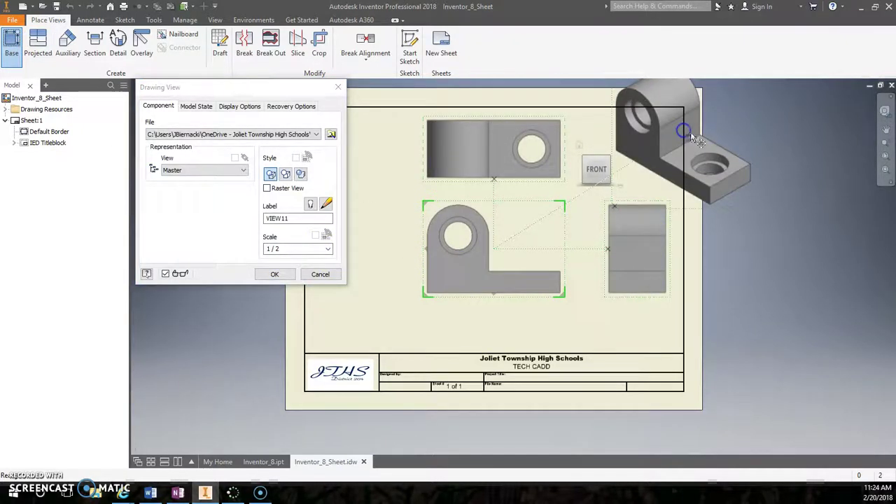
right_click(740, 161)
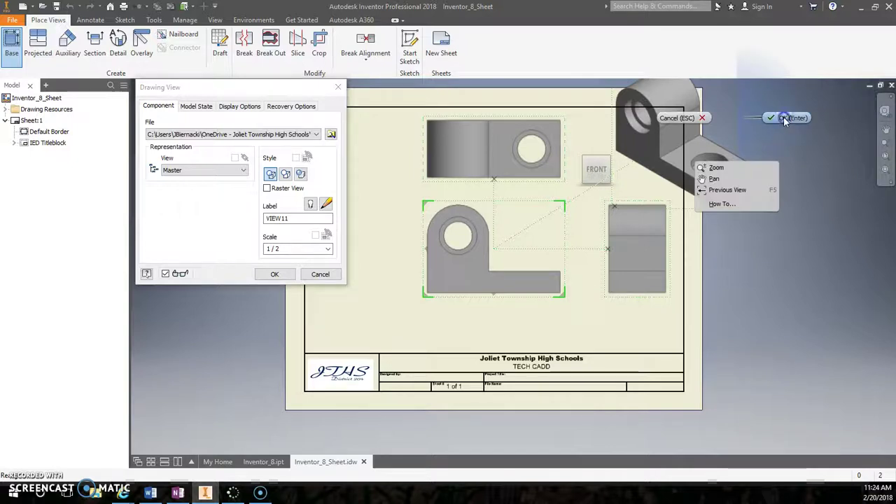
left_click(760, 169)
Rearrange the front, side and isometric views inside the sheet border
left_click_drag(576, 226, 484, 268)
left_click_drag(628, 256, 567, 256)
left_click(575, 168)
left_click_drag(575, 167, 526, 196)
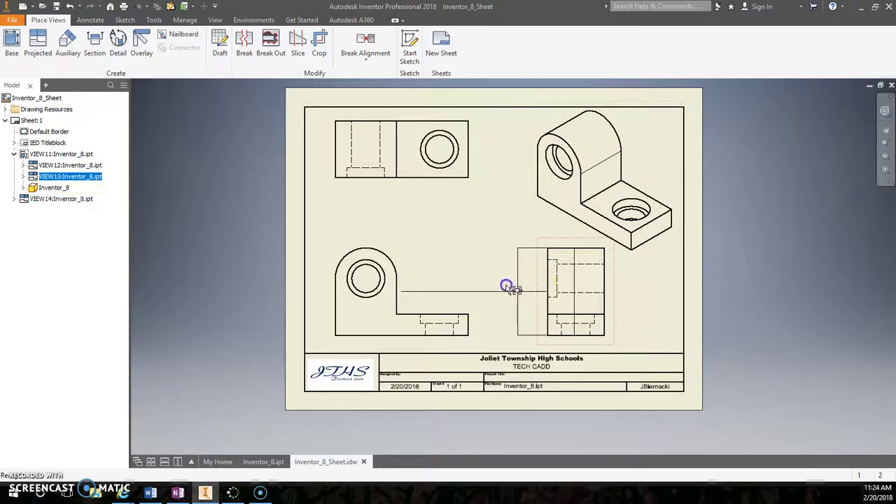
left_click_drag(509, 287, 511, 290)
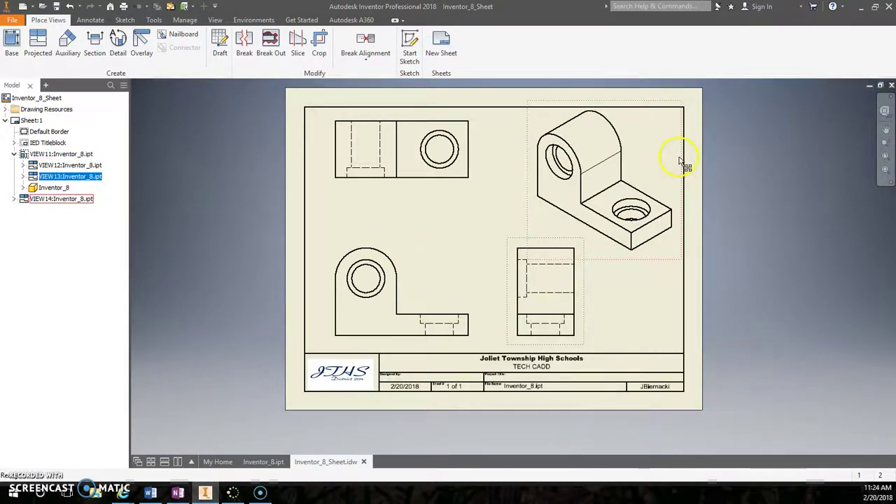
left_click_drag(679, 161, 685, 161)
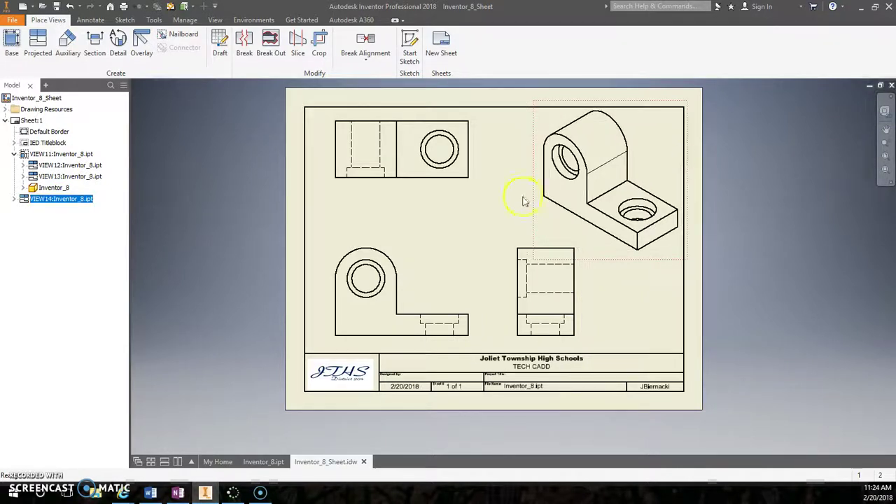
Set the isometric view's style to shaded
double_click(535, 155)
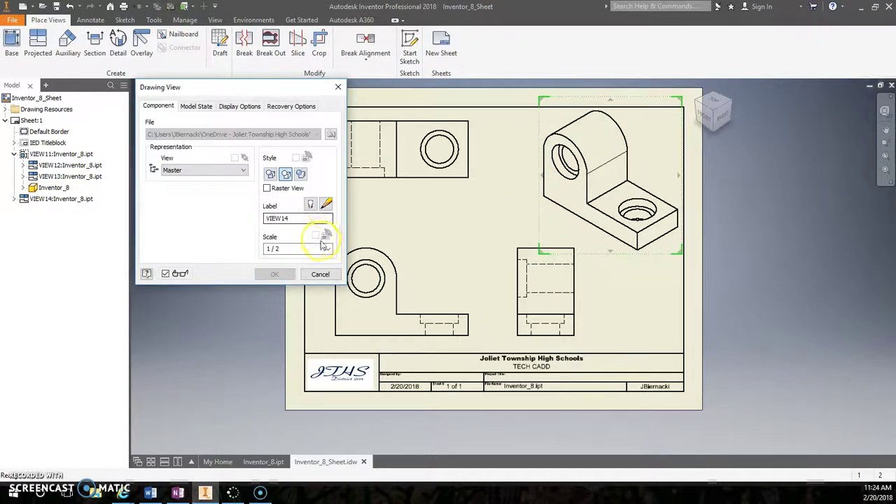
left_click(301, 173)
left_click(274, 274)
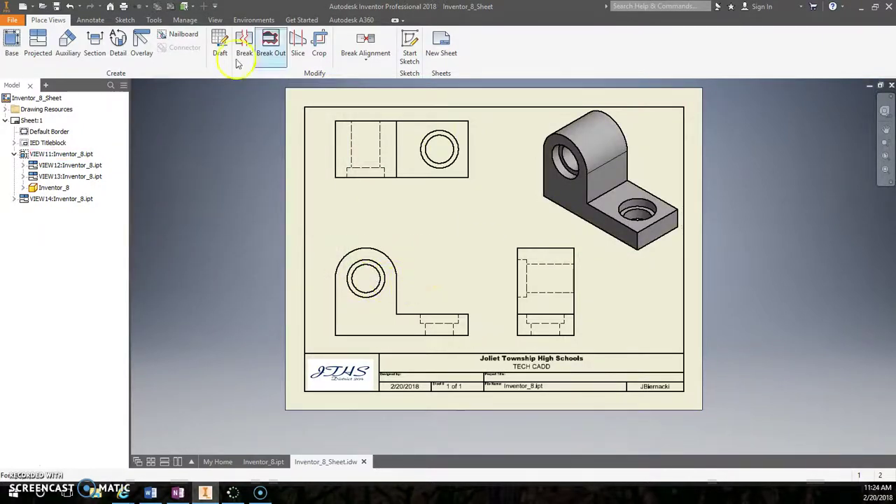
Add center marks to the top view's hole circle and the front view's rounded end
left_click(90, 19)
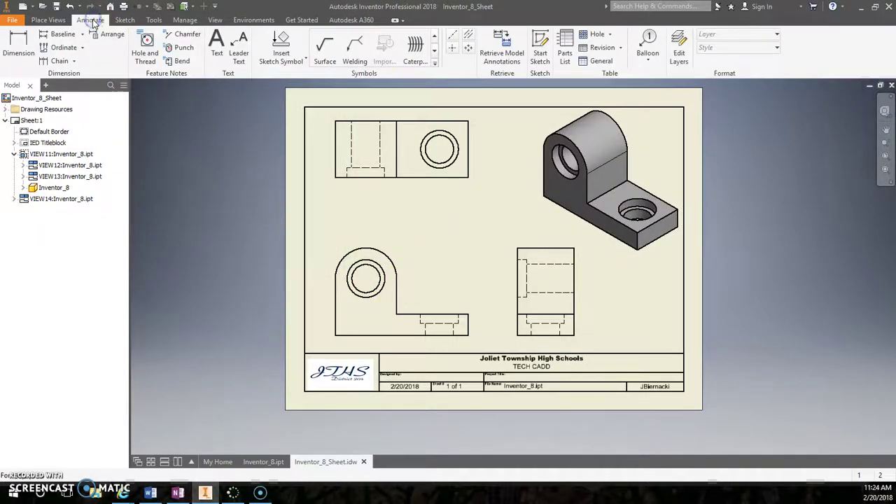
left_click(452, 49)
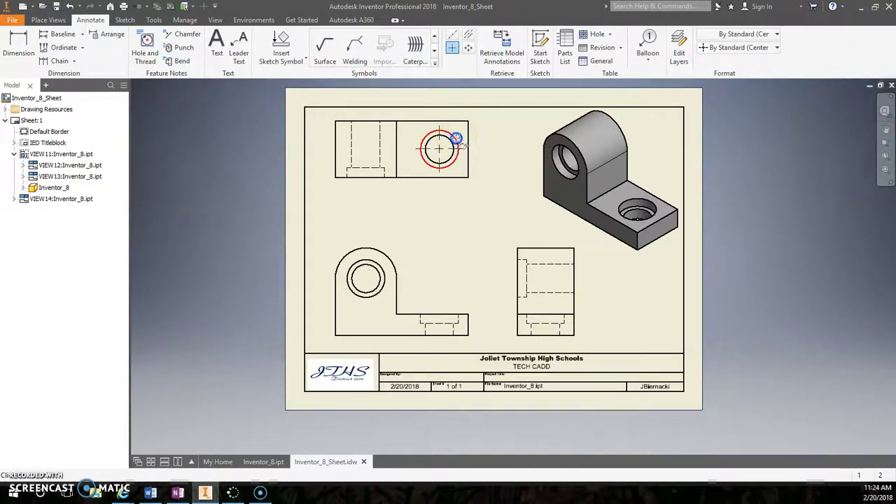
left_click(456, 137)
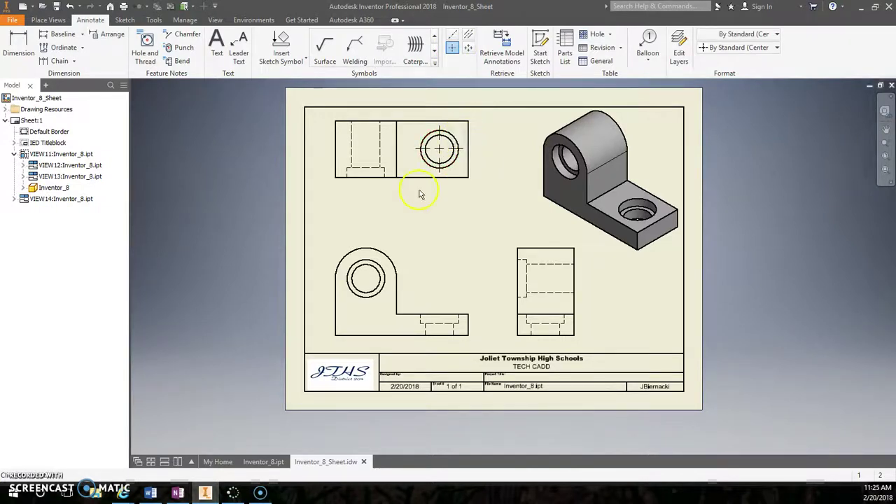
left_click(382, 254)
right_click(458, 203)
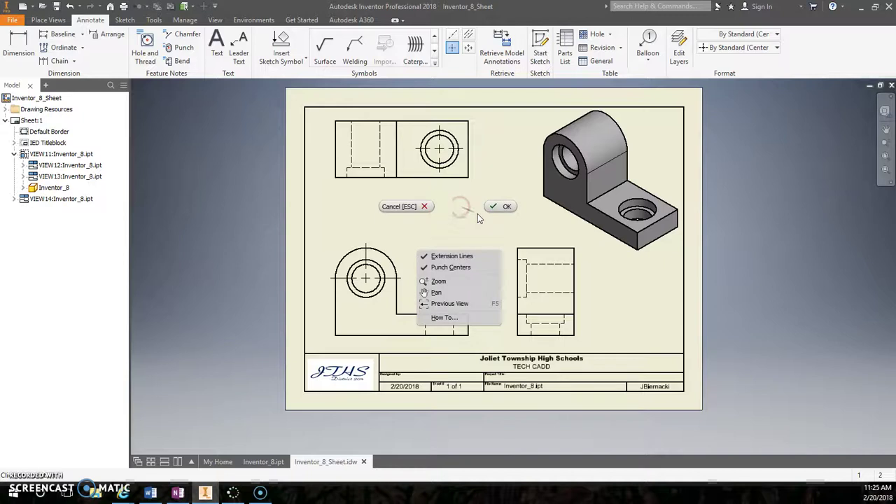
left_click(494, 202)
scroll(362, 286, "up", 5)
scroll(366, 270, "down", 3)
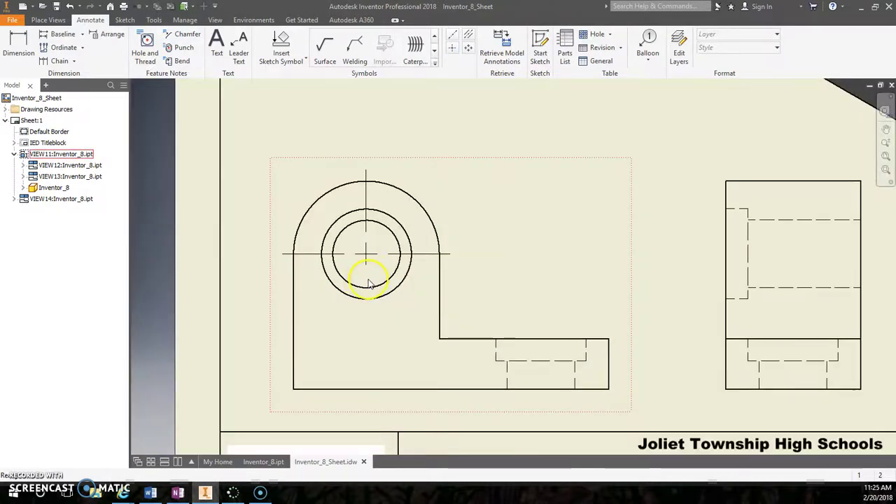
scroll(374, 267, "down", 1)
scroll(497, 192, "down", 3)
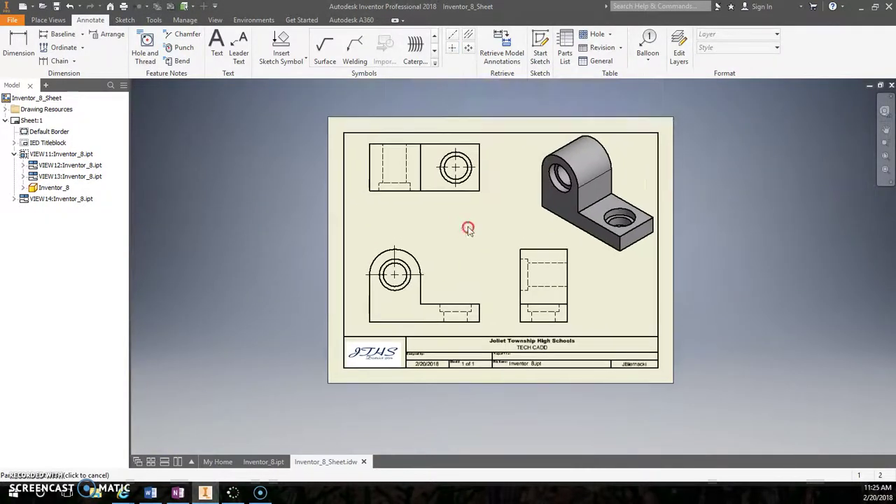
left_click(468, 37)
scroll(434, 165, "up", 3)
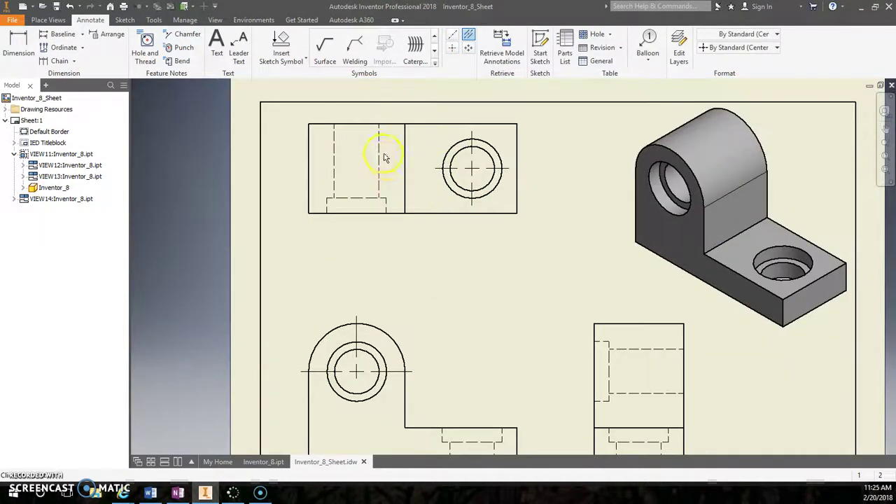
left_click(335, 155)
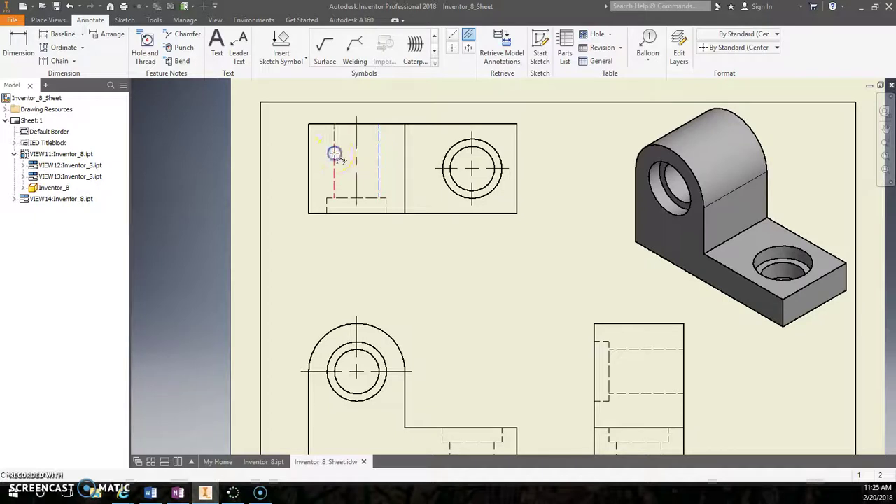
right_click(368, 165)
left_click(343, 205)
left_click(359, 198)
left_click_drag(357, 203, 356, 221)
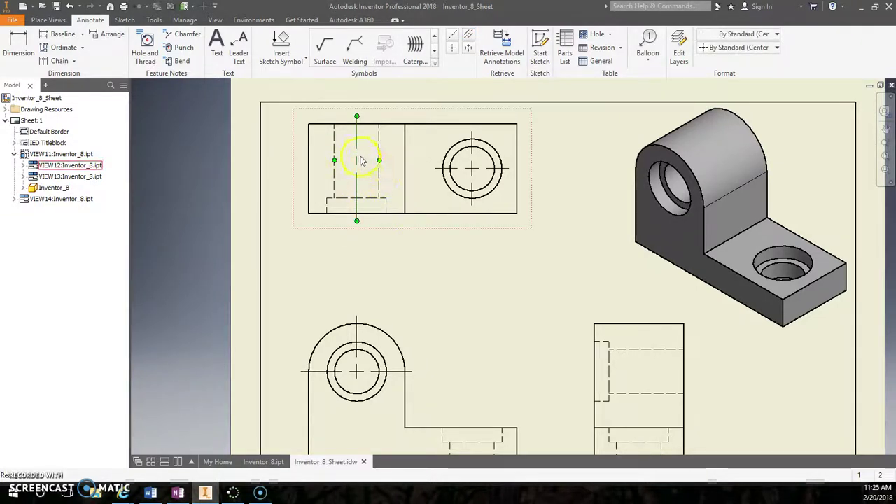
left_click(360, 177)
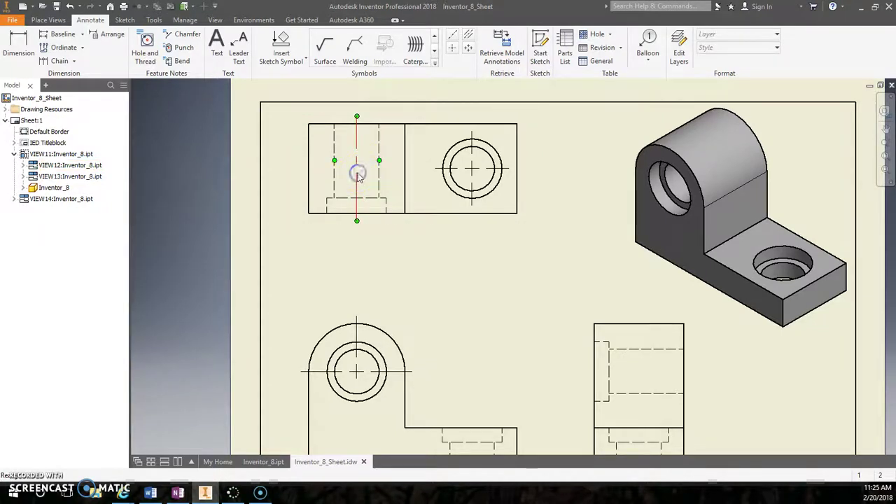
key("Delete")
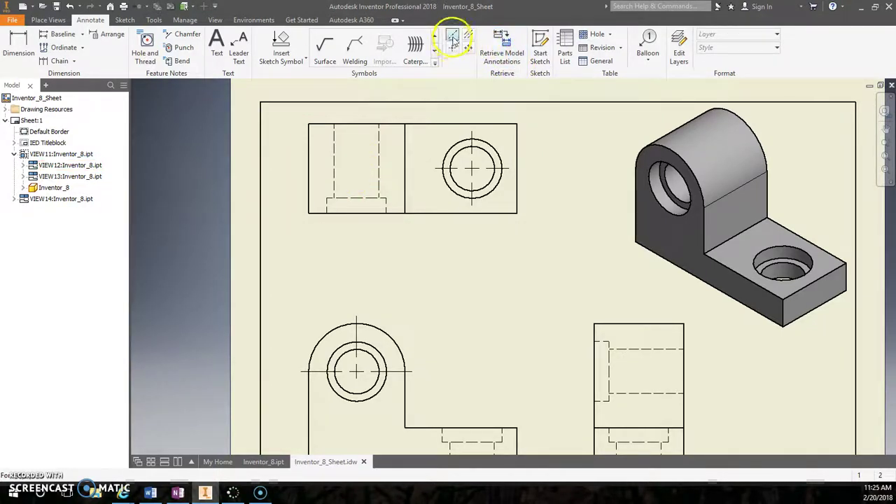
Draw a horizontal centerline across the right view between its left and right edges
left_click(452, 38)
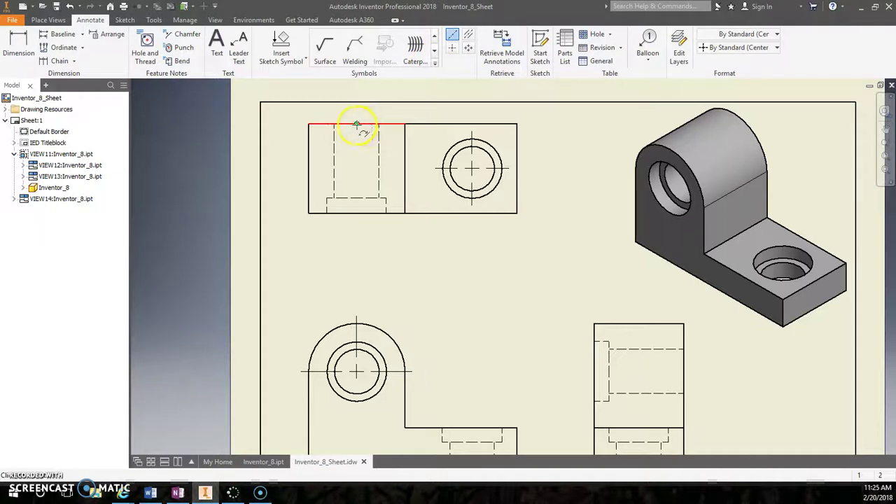
left_click(373, 222)
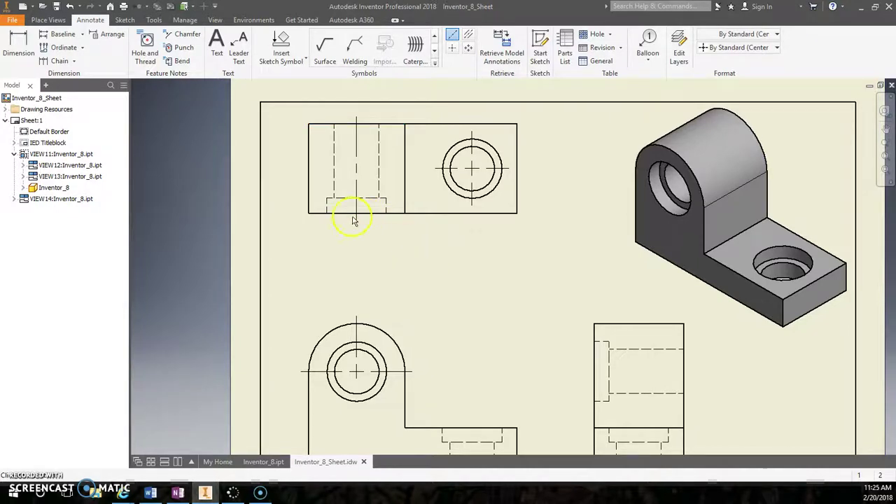
middle_click_drag(436, 284, 372, 182)
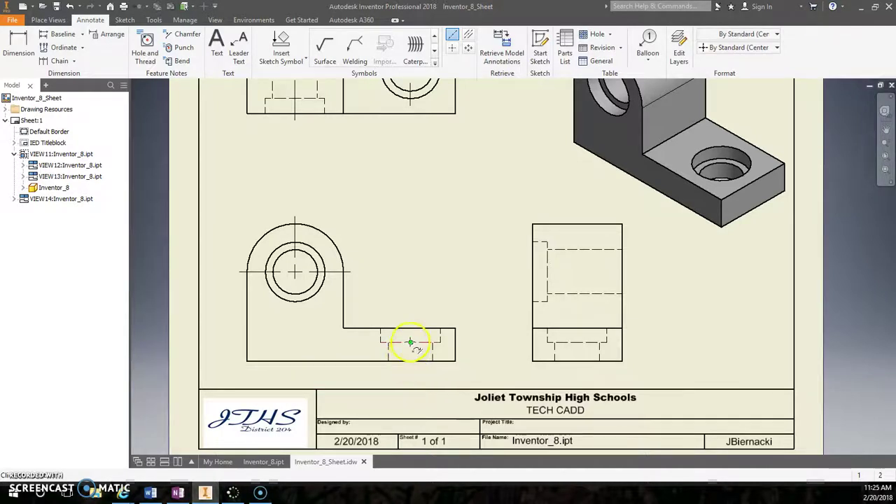
scroll(410, 329, "up", 3)
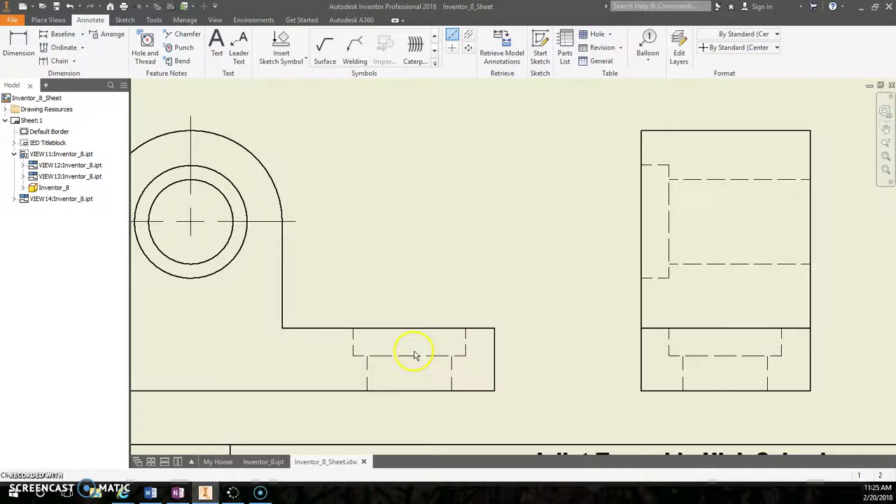
left_click(468, 33)
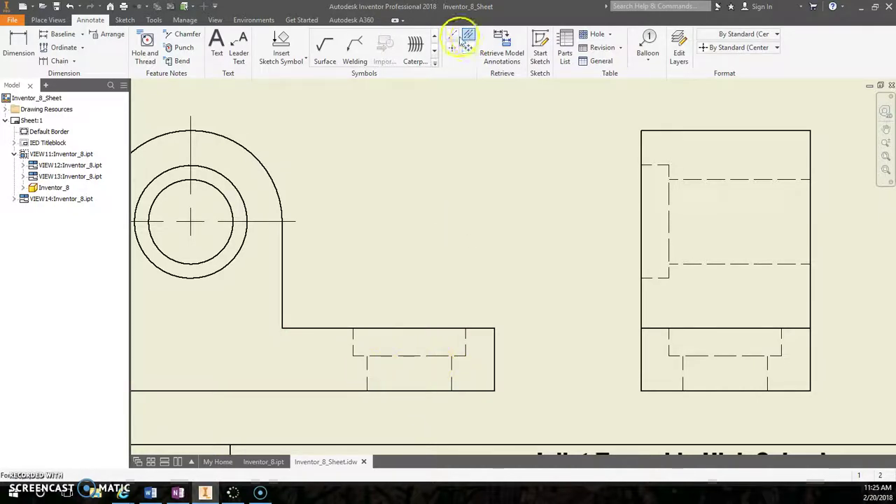
left_click(452, 34)
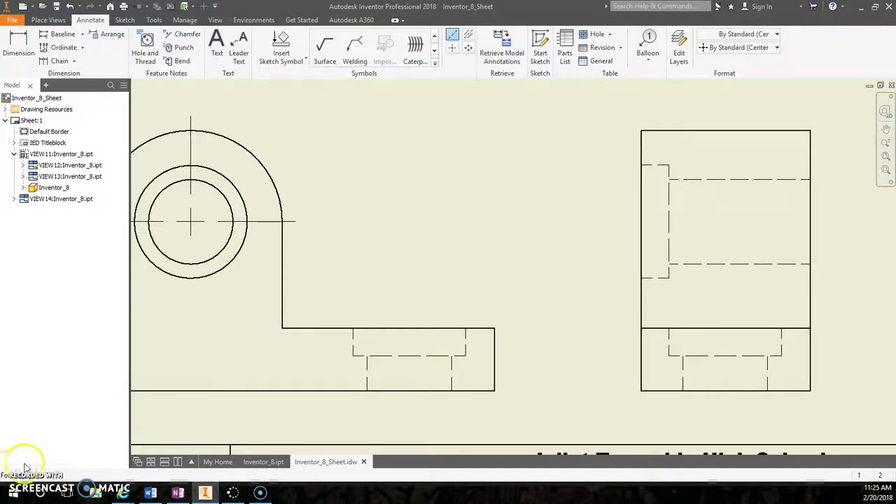
scroll(427, 329, "up", 2)
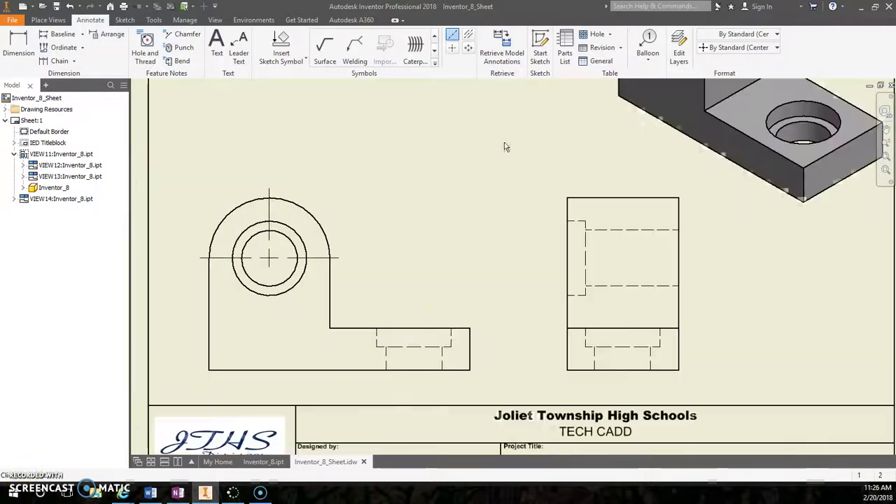
left_click(453, 38)
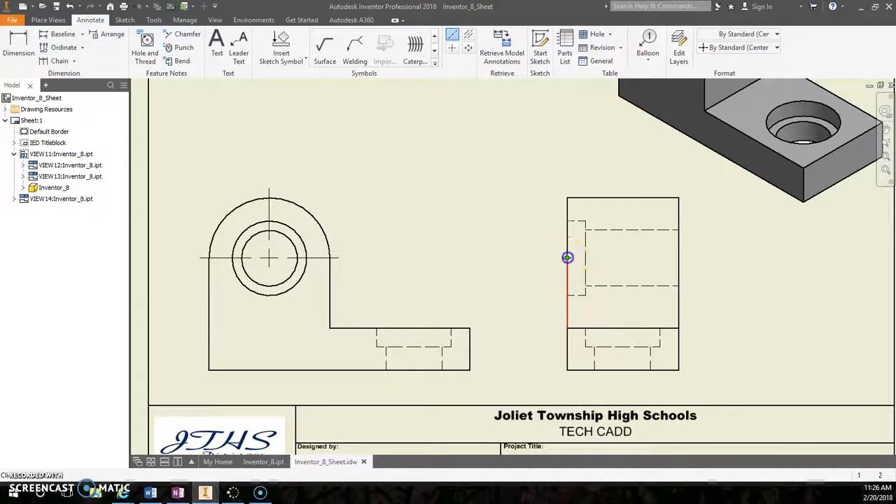
left_click(568, 258)
left_click(678, 258)
right_click(704, 281)
left_click(739, 278)
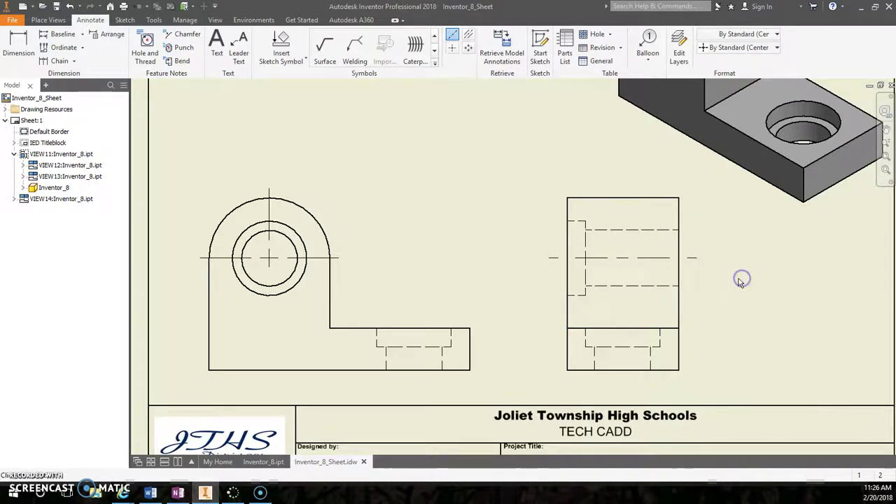
Add a vertical centerline on the right view from the base's top edge to its bottom edge
left_click(623, 327)
left_click(623, 370)
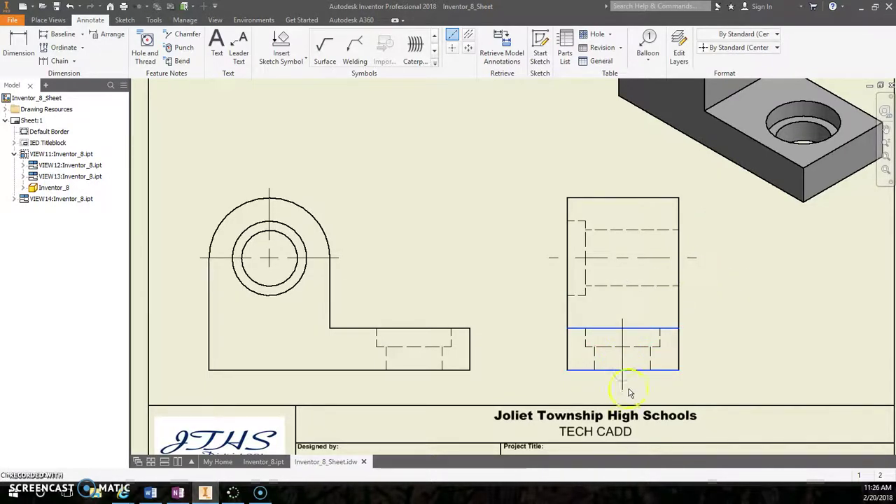
right_click(627, 389)
left_click(661, 383)
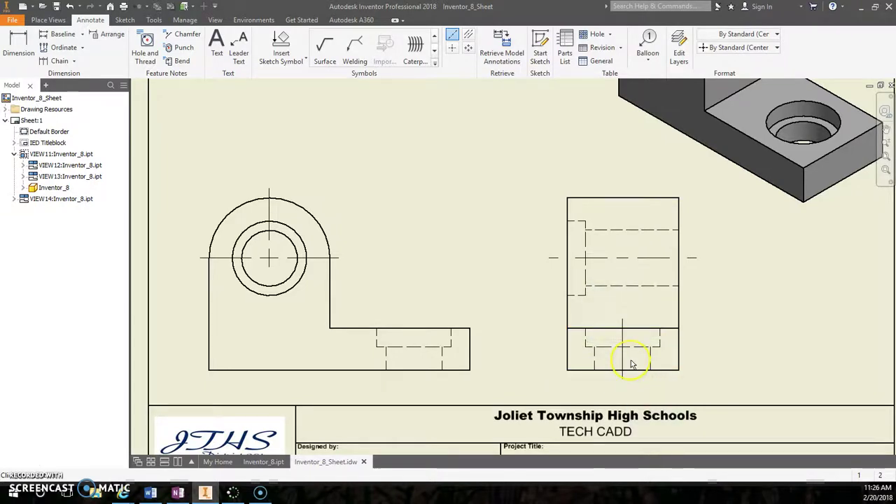
scroll(632, 363, "up", 3)
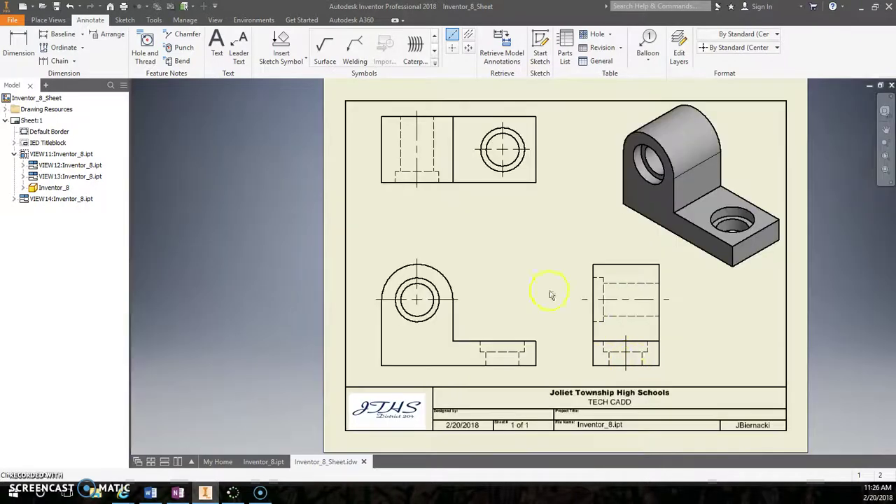
scroll(415, 159, "down", 3)
Replace the top view's old vertical centerline with a new one between the edge midpoints
right_click(417, 142)
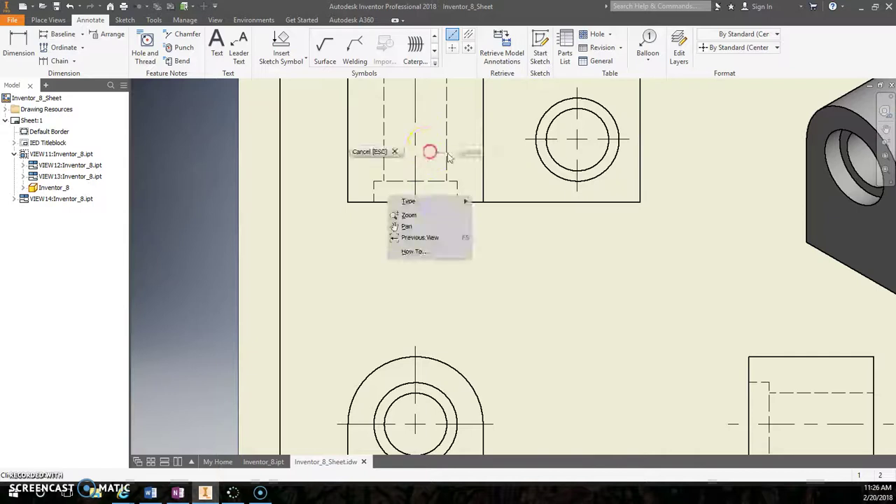
left_click(412, 140)
key("Delete")
left_click(453, 35)
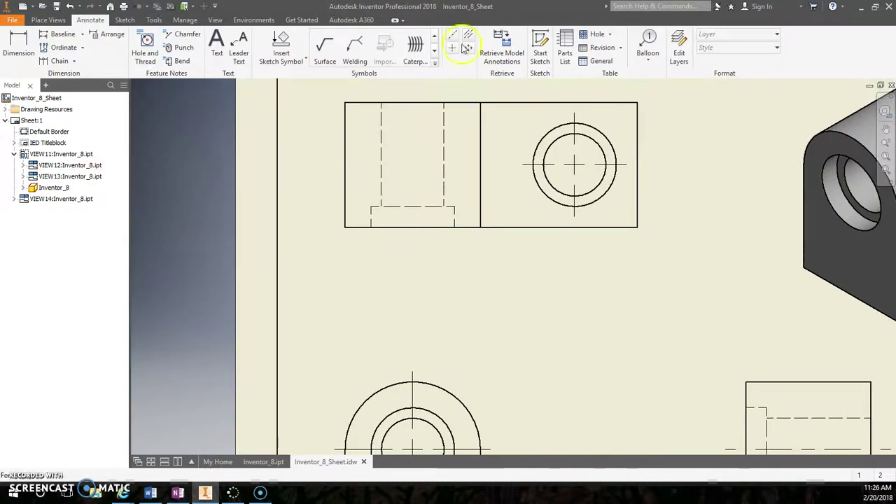
left_click(412, 103)
left_click(412, 227)
right_click(417, 252)
left_click(445, 251)
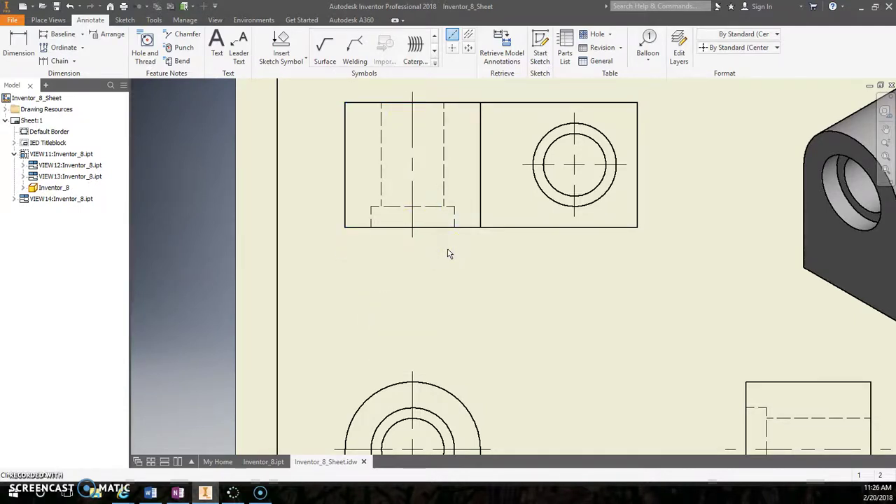
scroll(462, 224, "down", 5)
scroll(476, 280, "up", 3)
Add a centerline bisector between the counterbore's two hidden lines in the front view
left_click(452, 39)
scroll(409, 294, "up", 3)
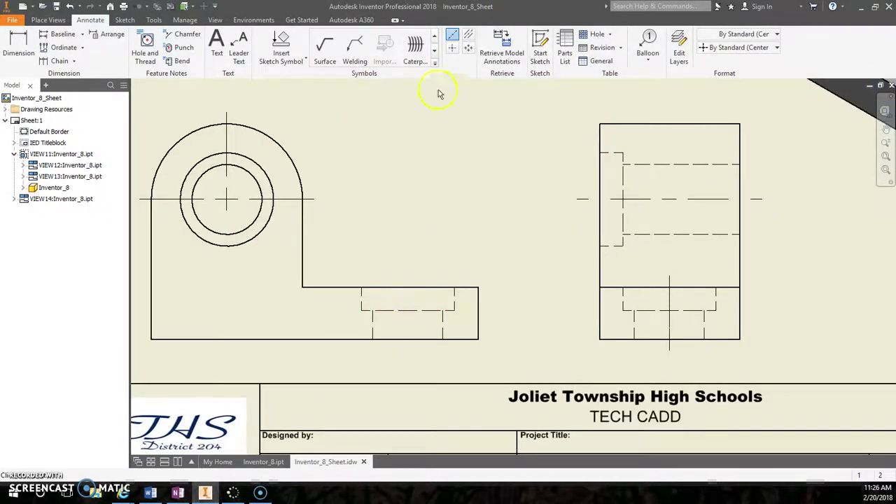
left_click(468, 34)
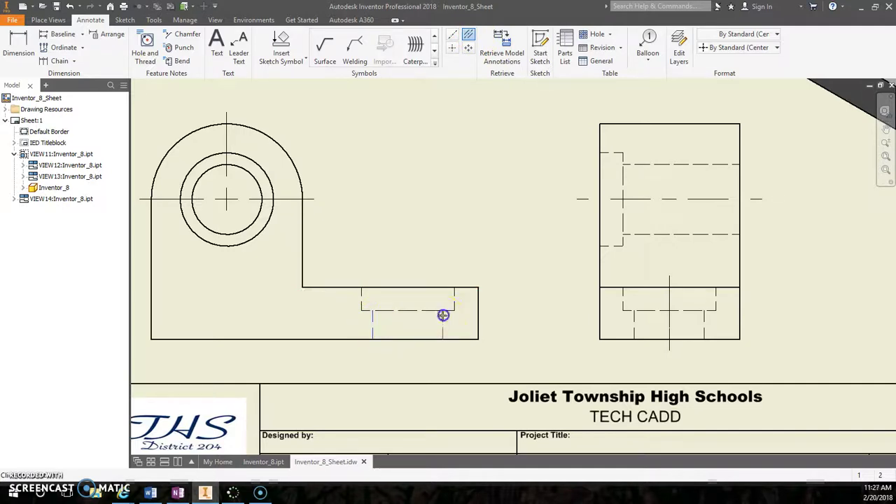
right_click(427, 295)
left_click(462, 291)
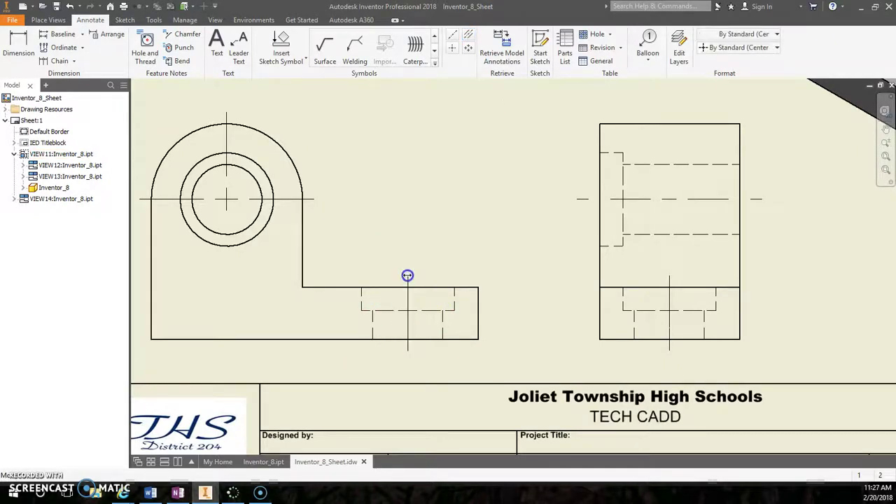
left_click(408, 275)
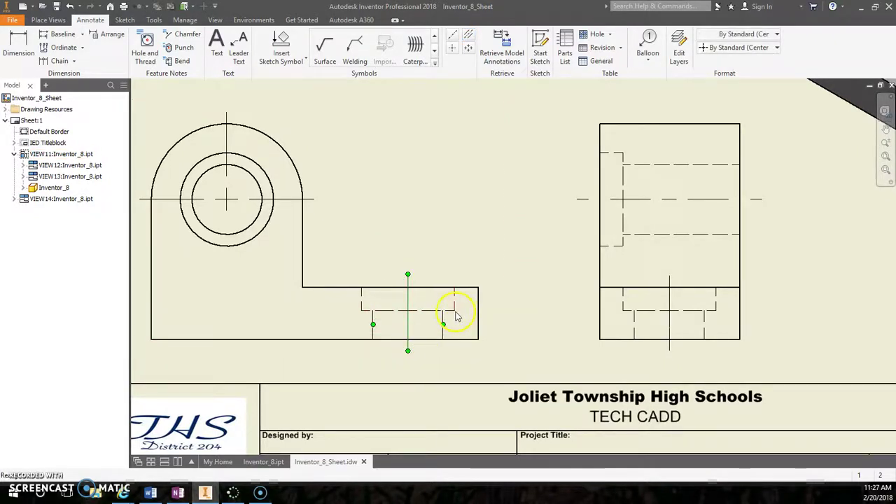
Delete the old center mark and place a new one on the front view's arc
scroll(410, 310, "down", 3)
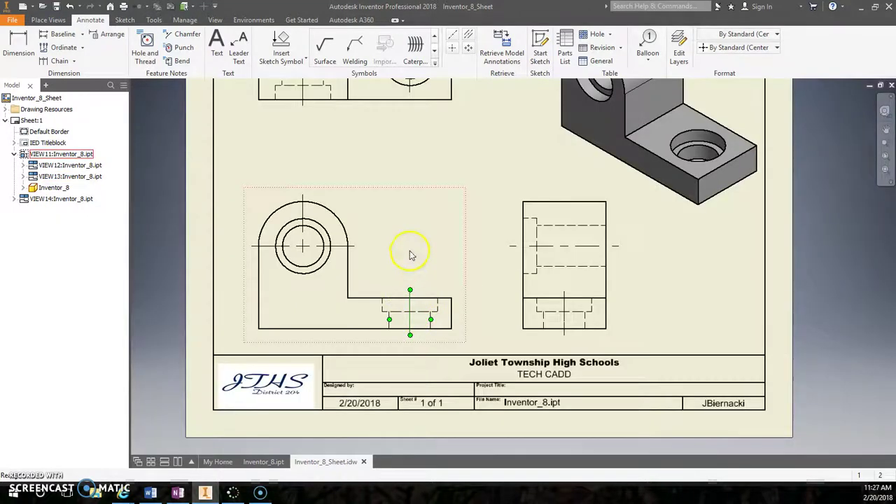
left_click(394, 156)
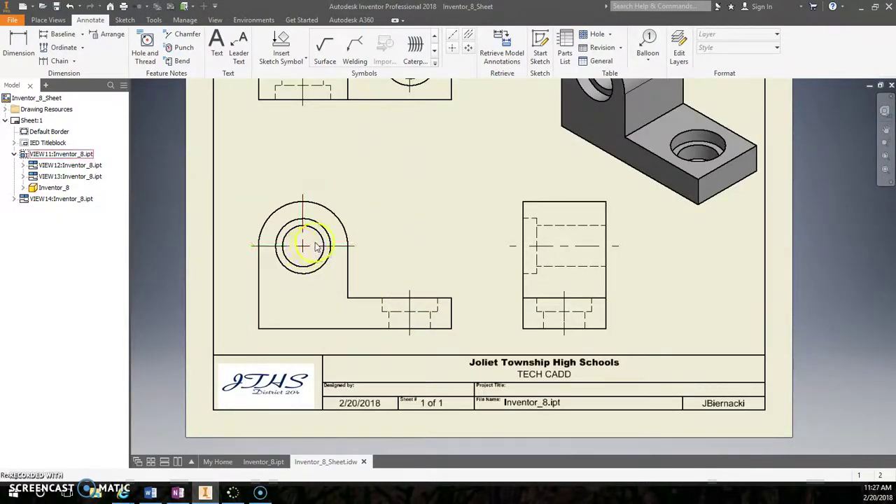
key("Delete")
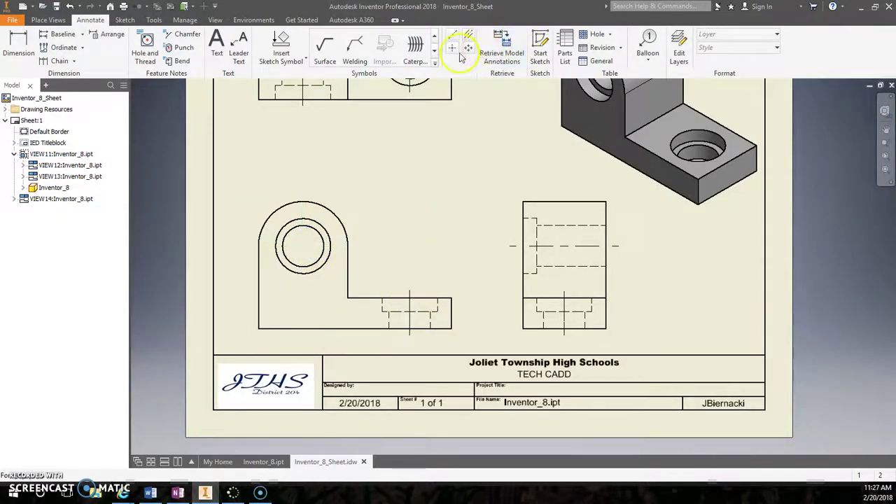
left_click(452, 48)
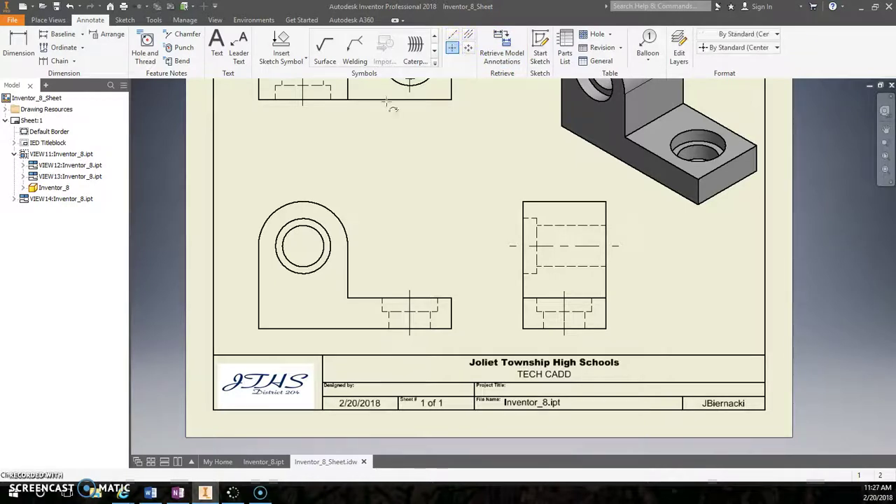
left_click(338, 217)
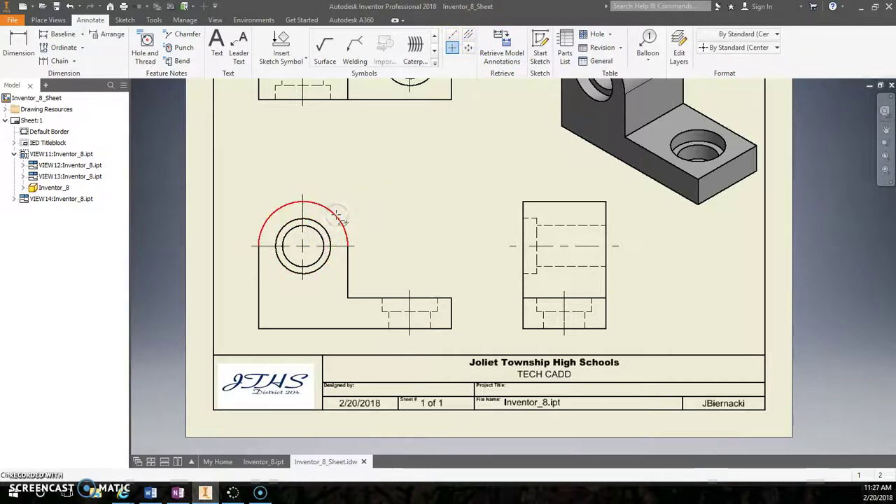
left_click(303, 290)
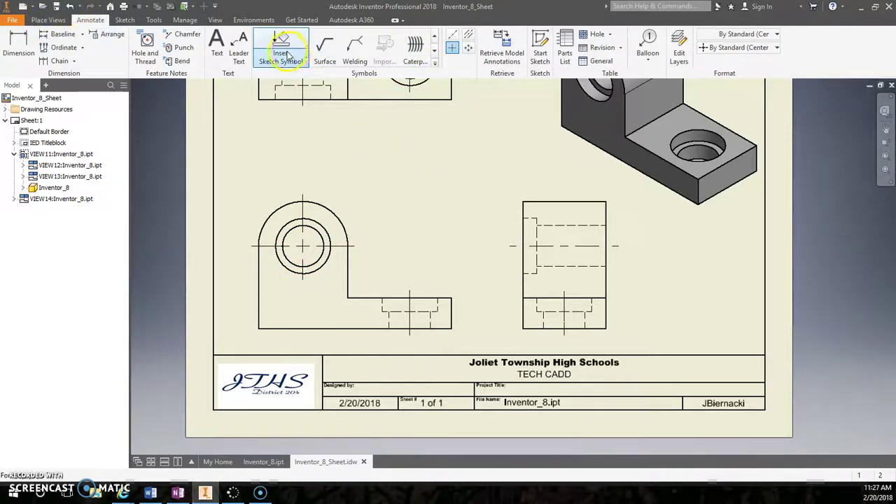
Dimension the front view with a 3.00 height, a 1.12 base edge and an R1.62 radius
left_click(18, 48)
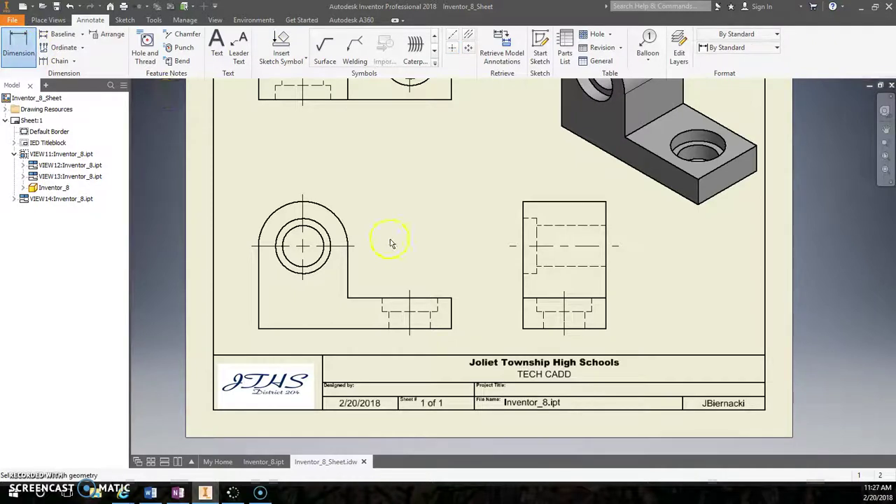
left_click(355, 247)
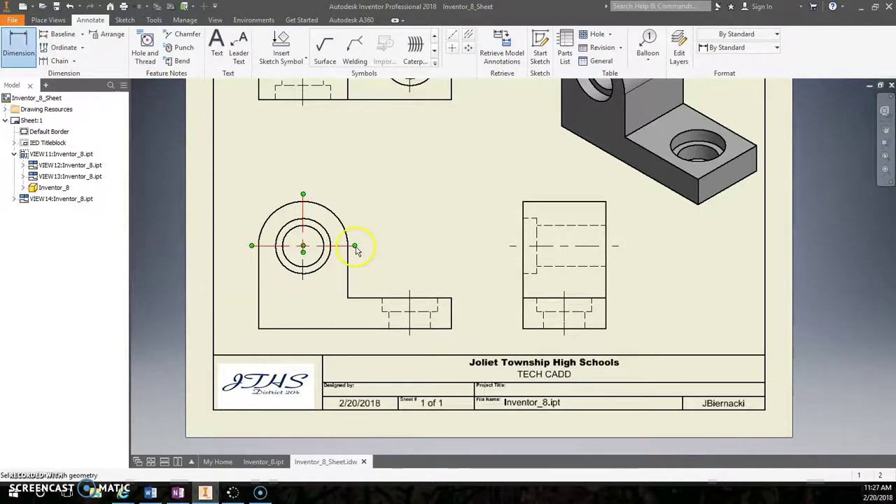
left_click(466, 327)
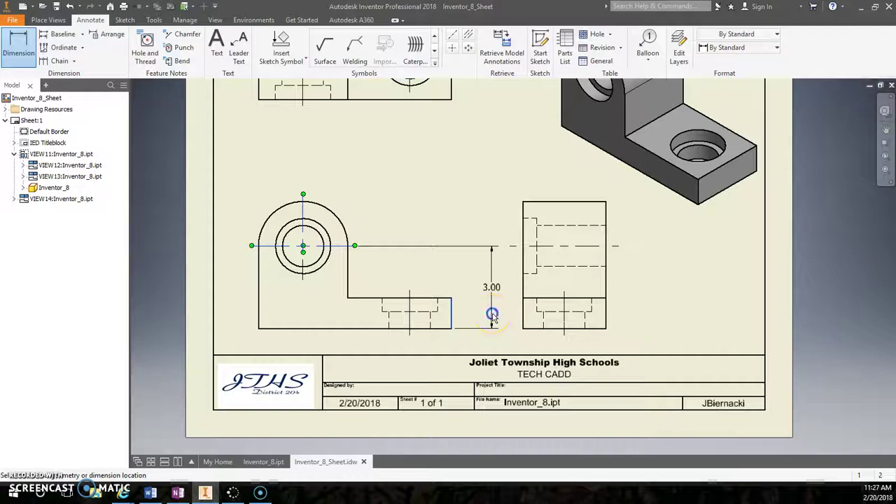
left_click(492, 315)
left_click(394, 281)
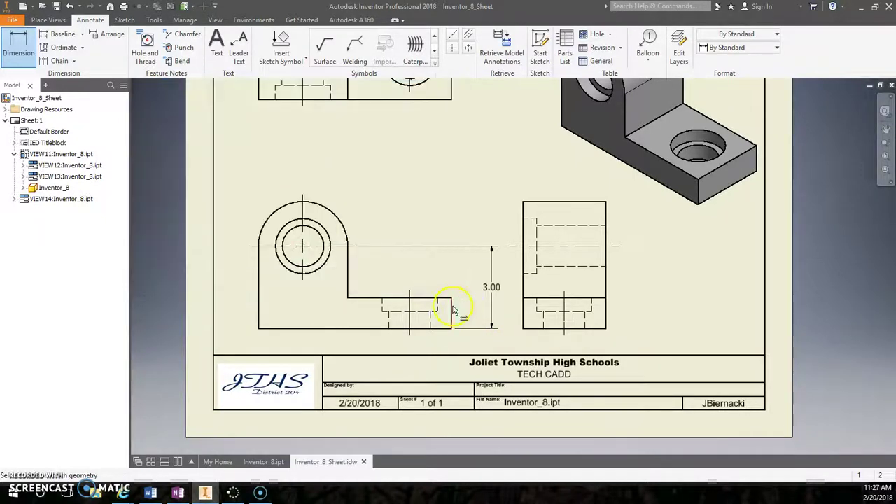
left_click(454, 310)
left_click(465, 313)
left_click(387, 282)
middle_click_drag(396, 250, 392, 308)
left_click(305, 260)
left_click(345, 233)
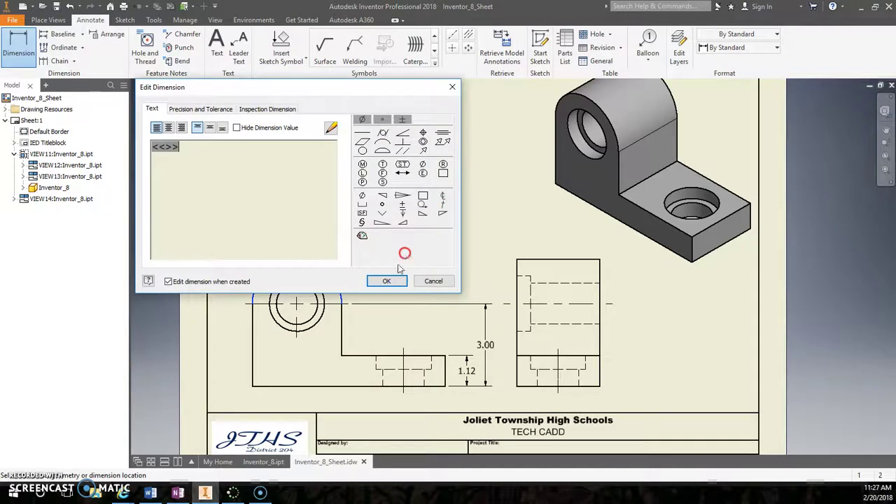
left_click(387, 281)
Add a 3.00 height dimension beside the top view
middle_click_drag(454, 153, 424, 216)
left_click(417, 151)
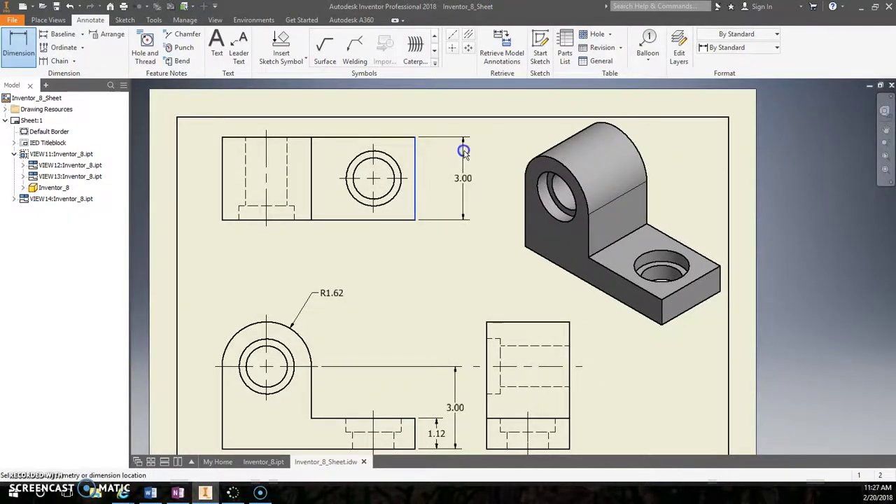
left_click(464, 152)
left_click(388, 280)
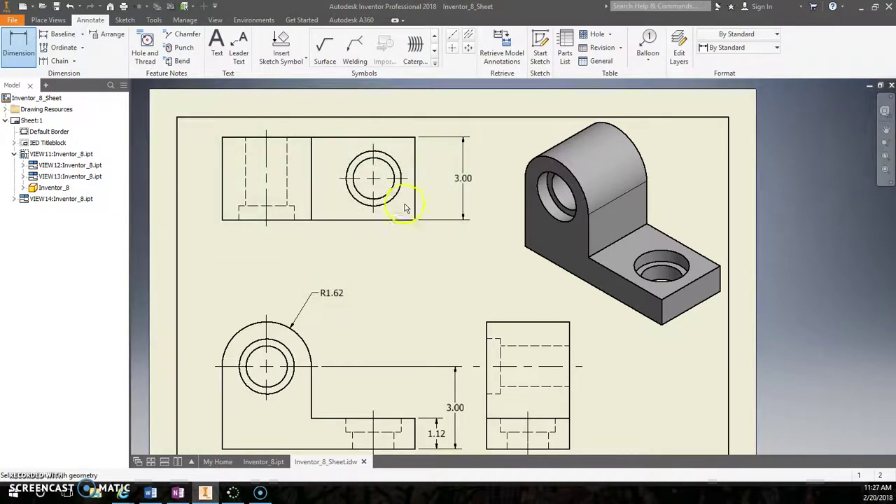
Locate the top view's hole with 1.50 dimensions from the right and bottom edges
left_click(371, 205)
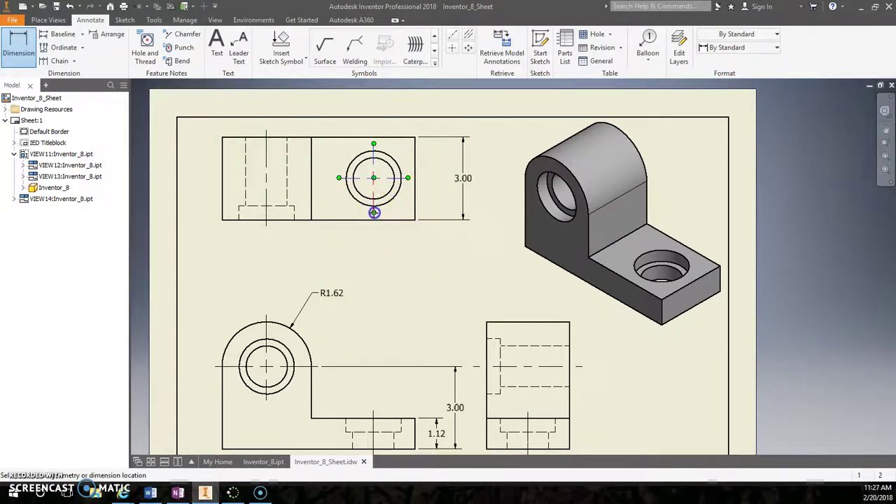
left_click(415, 223)
left_click(393, 252)
left_click(389, 278)
left_click(408, 178)
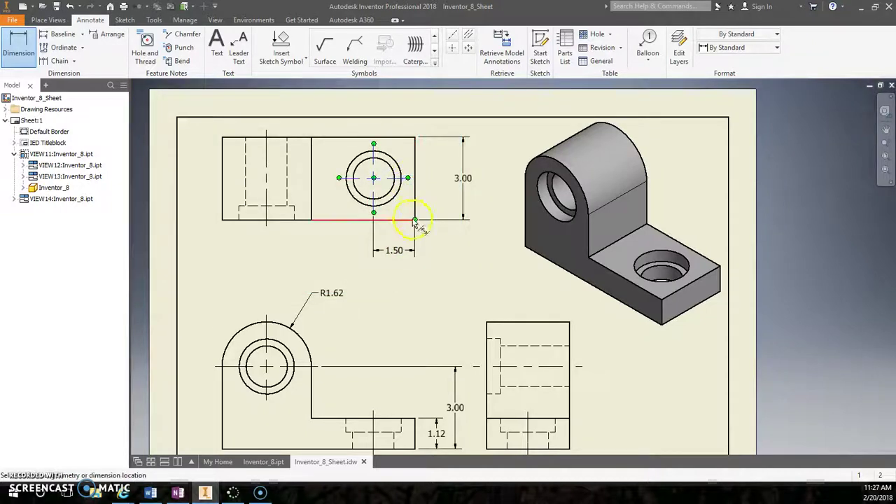
left_click(412, 219)
left_click(432, 203)
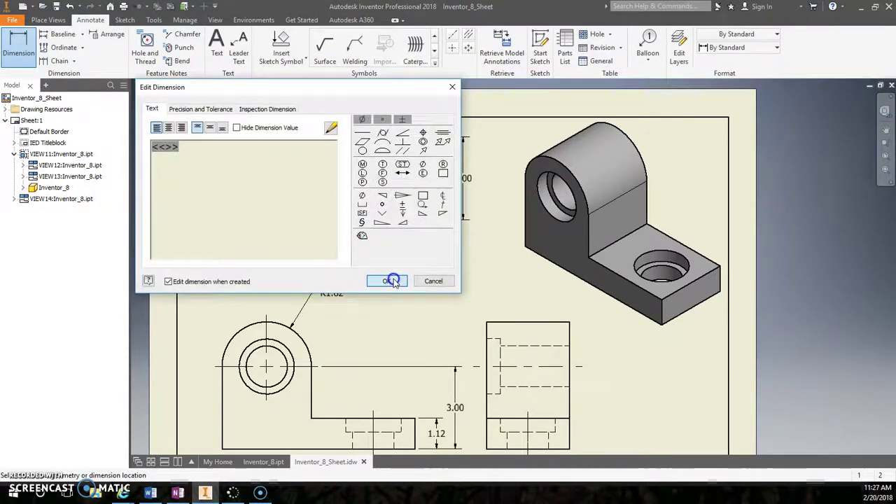
left_click(394, 280)
middle_click_drag(400, 326, 387, 266)
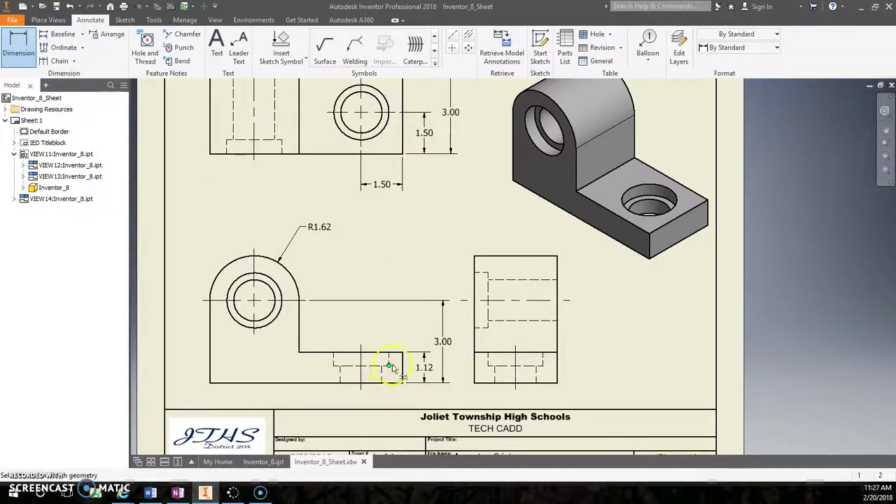
left_click(385, 179)
Attach a hole callout (Ø1.50 THRU, Ø2.00 counterbore .50 deep) above the front view's hole
left_click(153, 54)
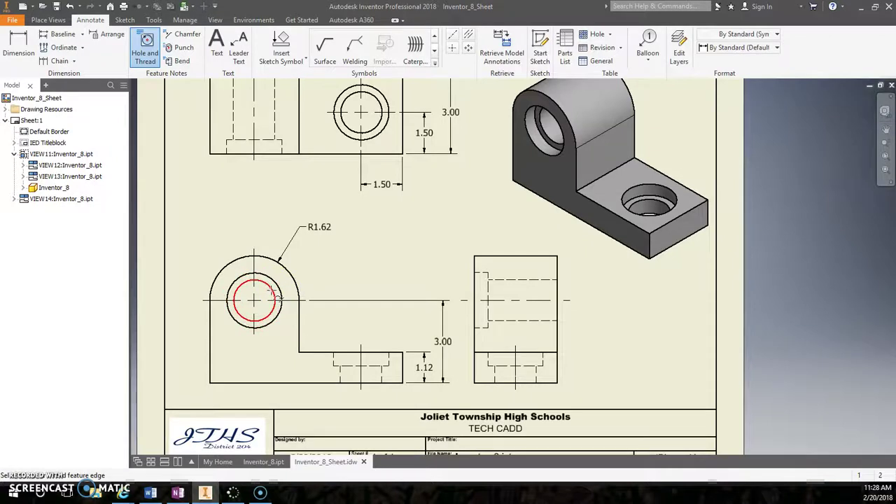
left_click_drag(275, 294, 317, 251)
left_click(317, 251)
left_click(282, 289)
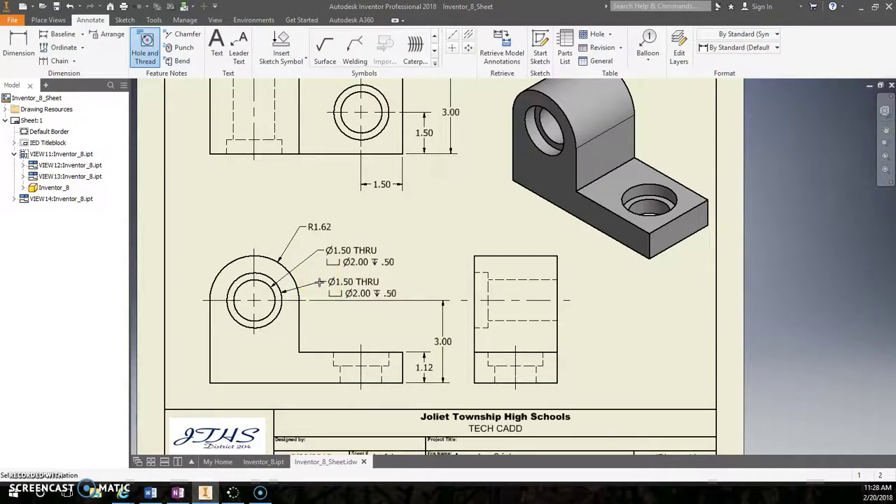
key("Escape")
left_click(346, 257)
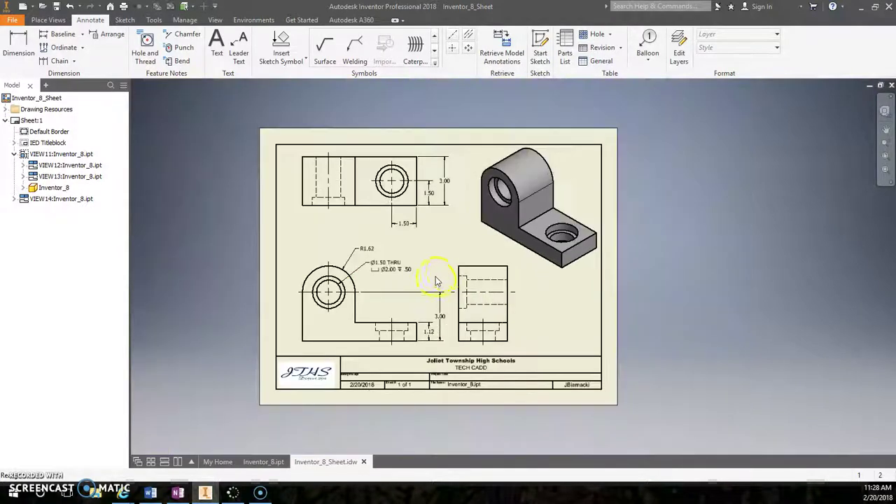
Delete the lower-right side view from the sheet
key("Home")
left_click(408, 261)
left_click(459, 272)
key("Delete")
key("Return")
left_click(460, 283)
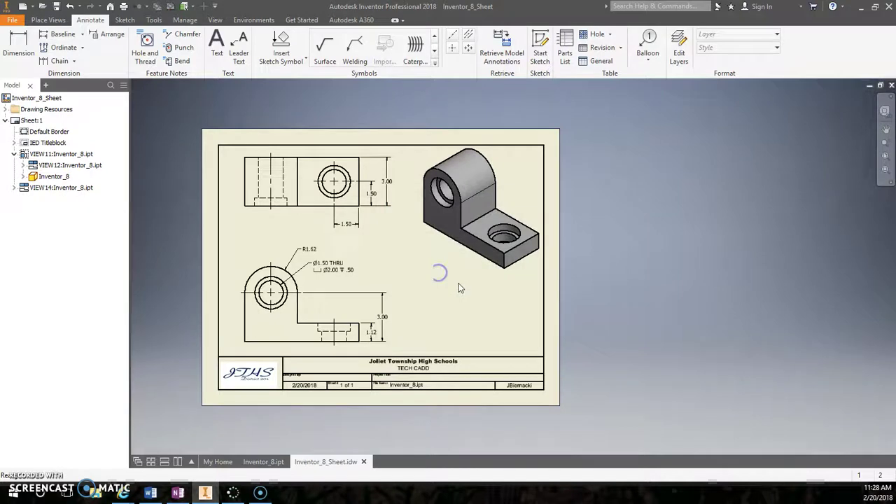
Reposition the isometric, lower-left and top views on the sheet
left_click_drag(463, 284, 462, 306)
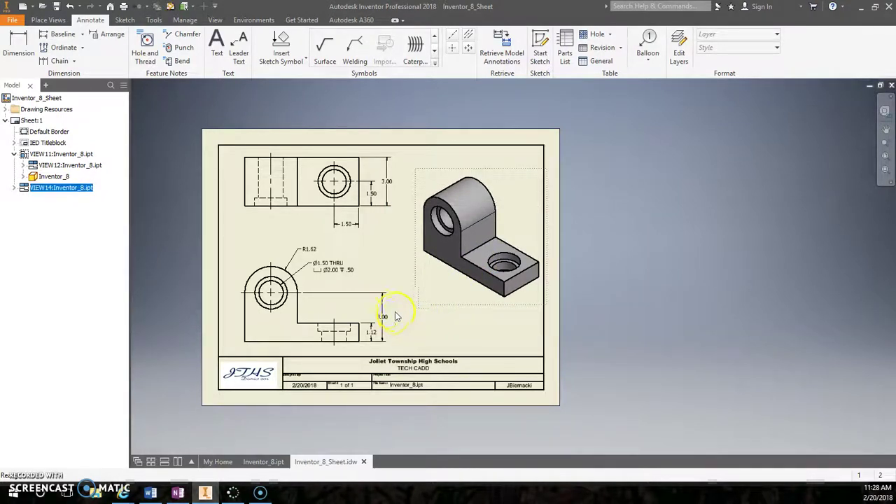
left_click(351, 310)
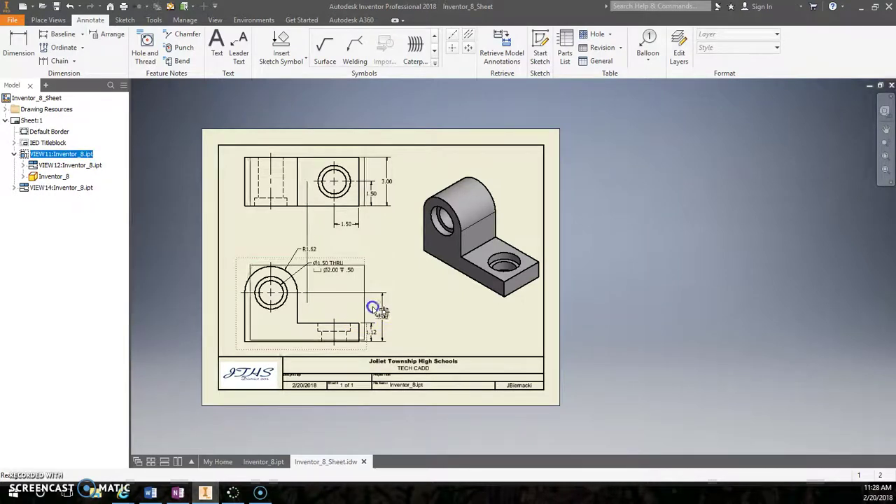
left_click_drag(374, 308, 376, 310)
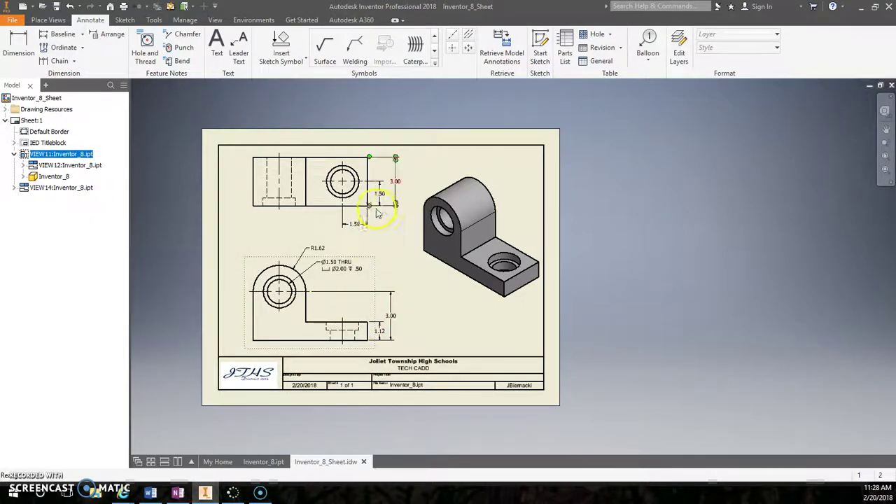
left_click_drag(319, 222, 320, 233)
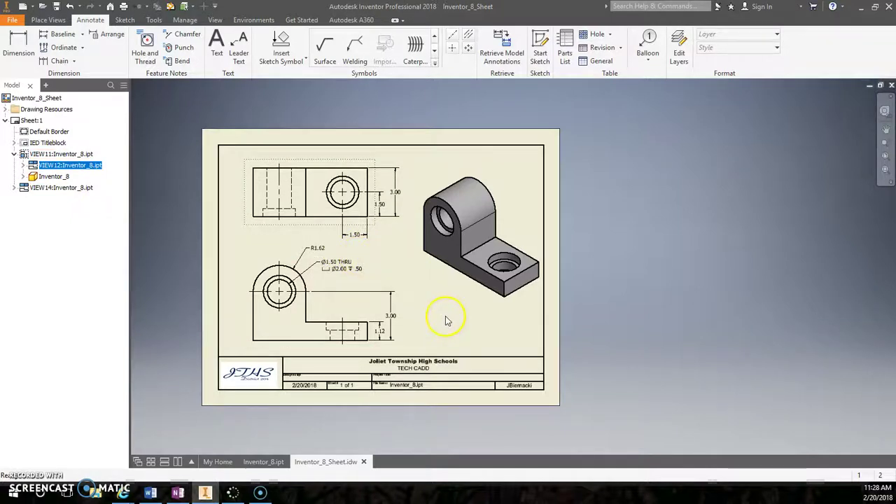
Add a 7.00 overall length dimension below the top view between its end edges
left_click(18, 43)
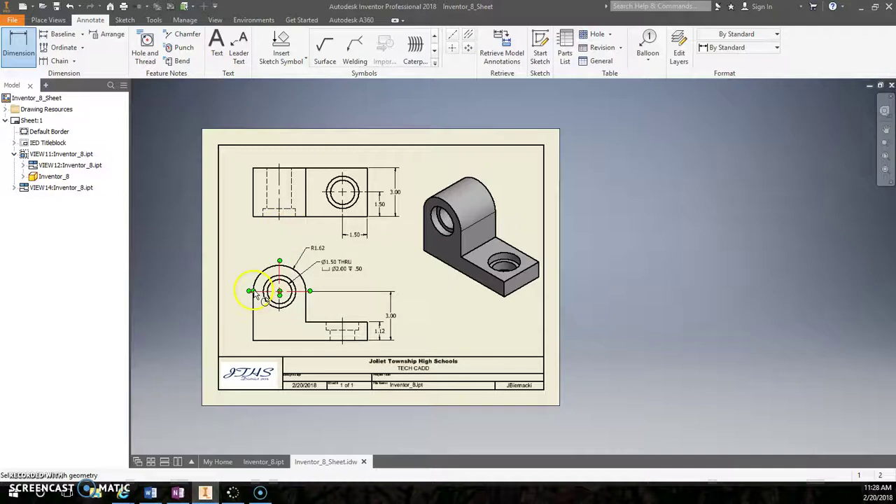
left_click(255, 217)
left_click(366, 205)
scroll(350, 231, "up", 6)
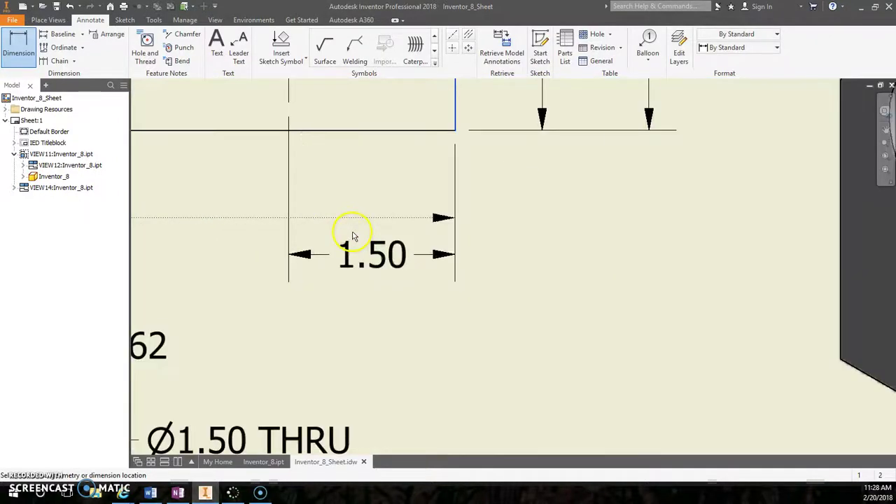
left_click(346, 231)
left_click(387, 281)
left_click(386, 276)
left_click(394, 281)
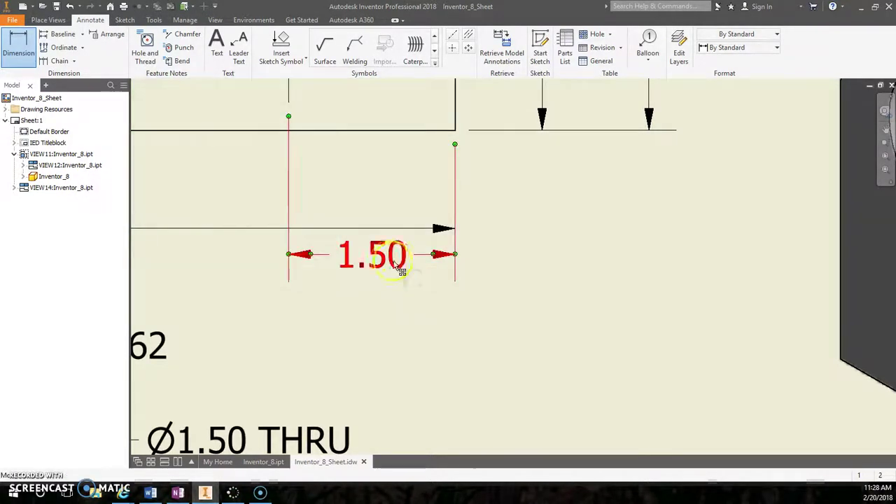
key("Escape")
scroll(364, 185, "down", 6)
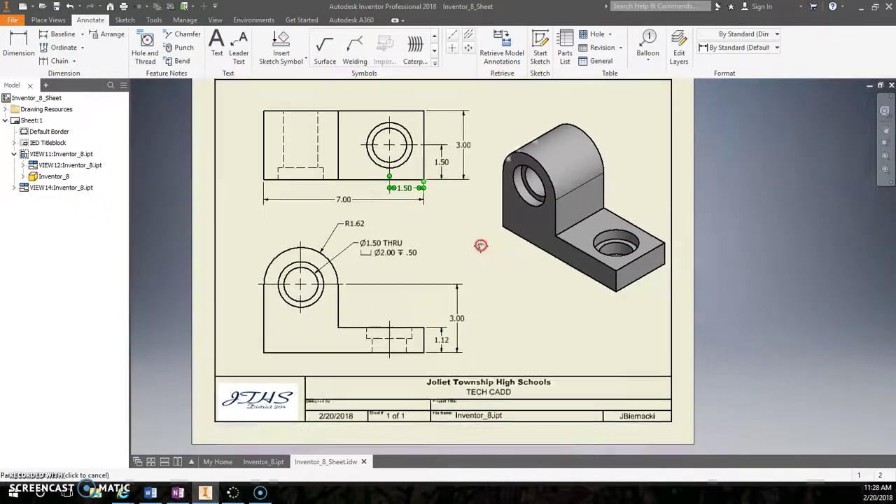
left_click(481, 245)
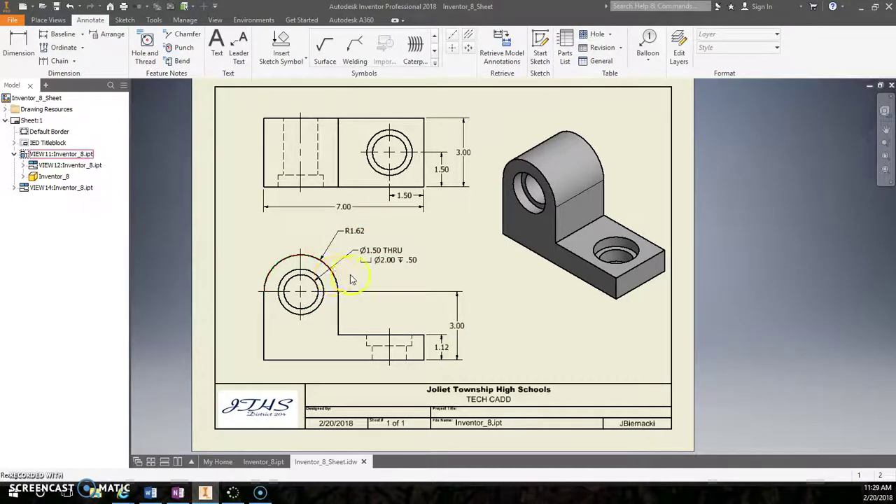
Add a quantity line to the counterbore hole callout and reword it from 'X 2' to '2 HOLES'
double_click(395, 263)
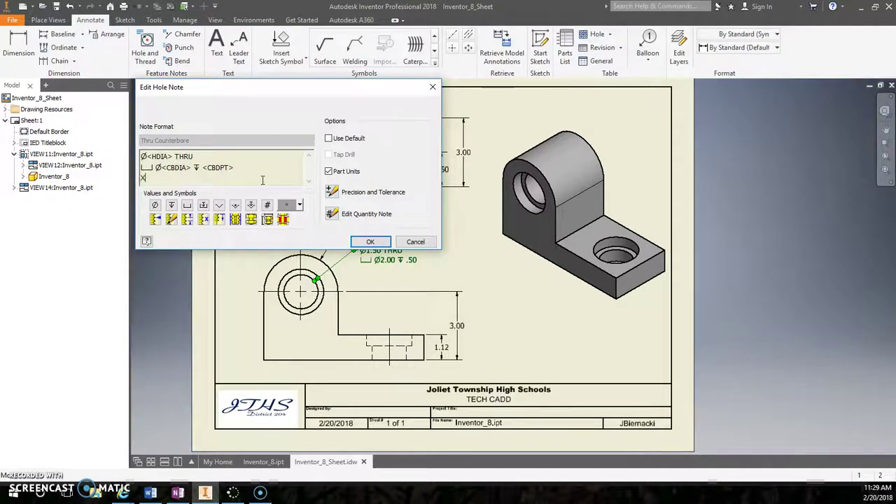
left_click(375, 242)
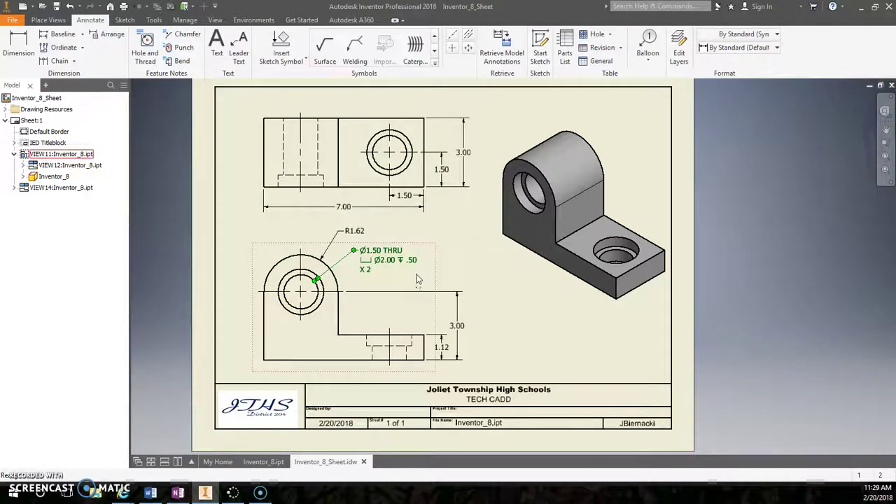
left_click(374, 277)
double_click(375, 277)
left_click_drag(154, 178, 105, 181)
type("2 HOLES")
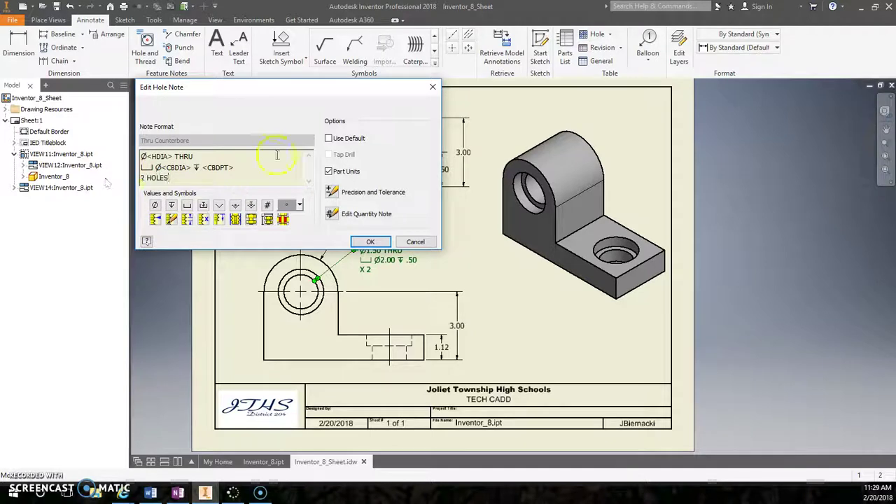
left_click(371, 241)
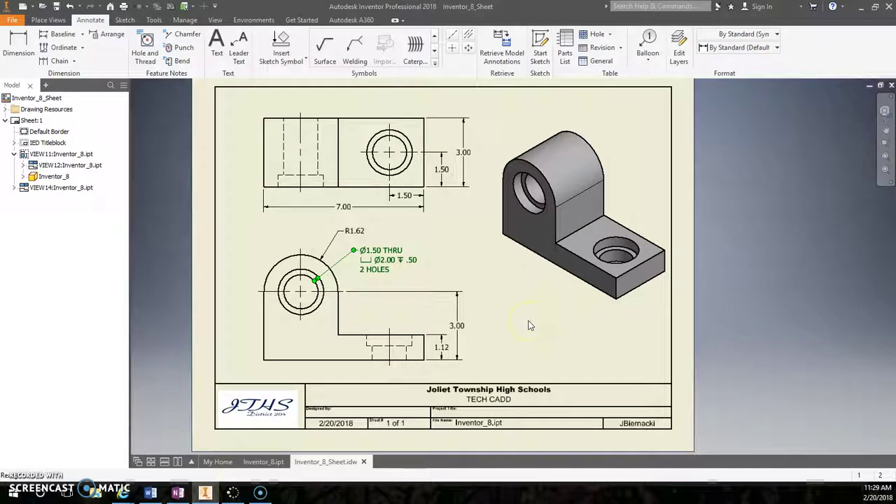
scroll(530, 325, "up", 1)
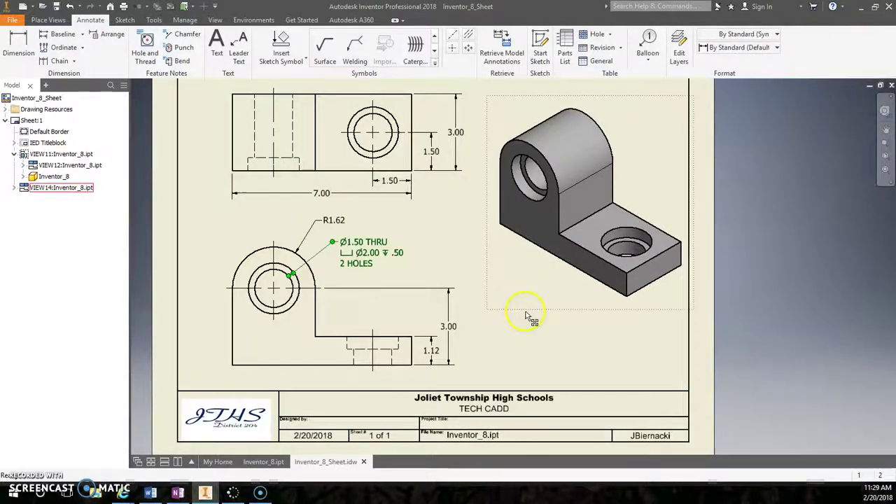